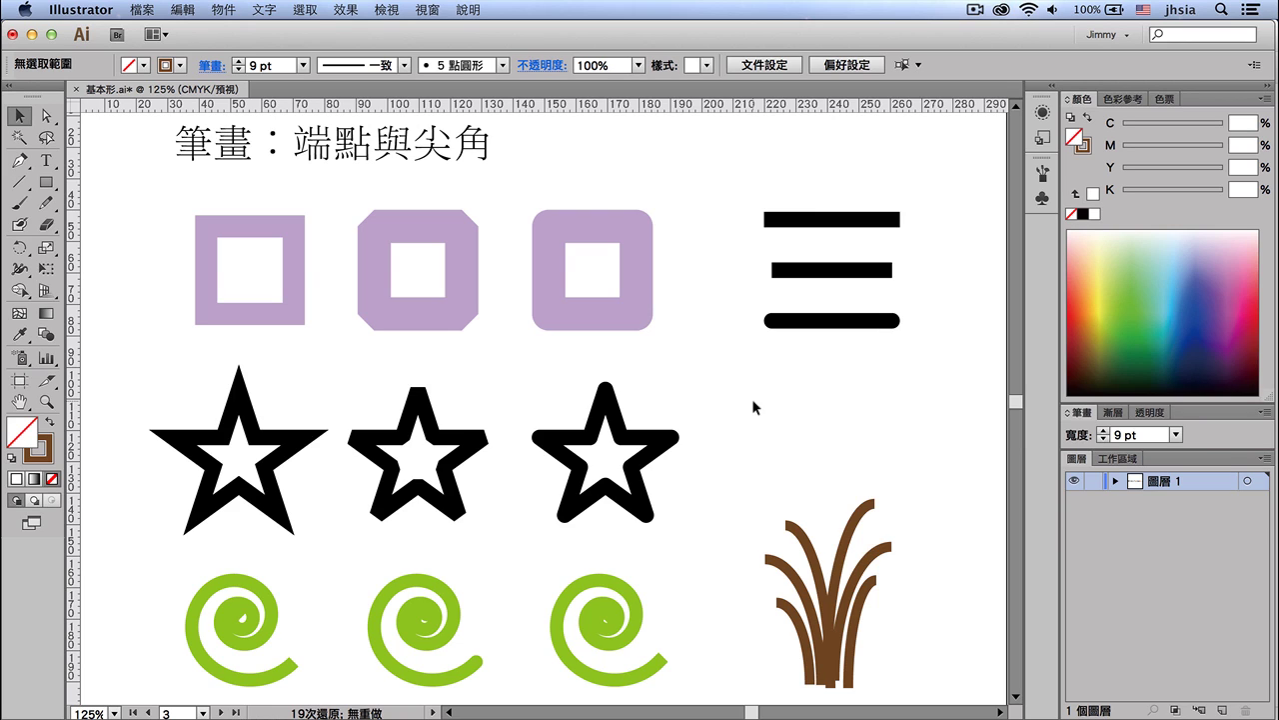
View the artwork in Outline mode, then return to the full colour preview.
left_click(386, 10)
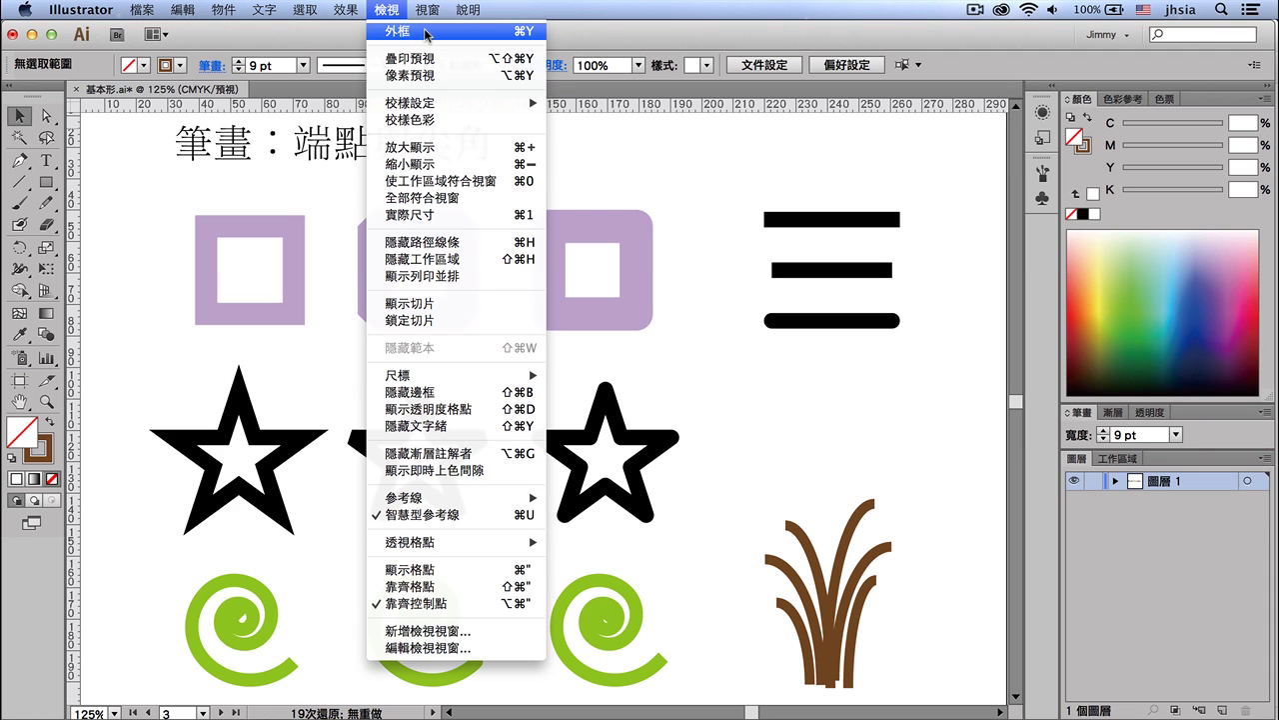
left_click(427, 32)
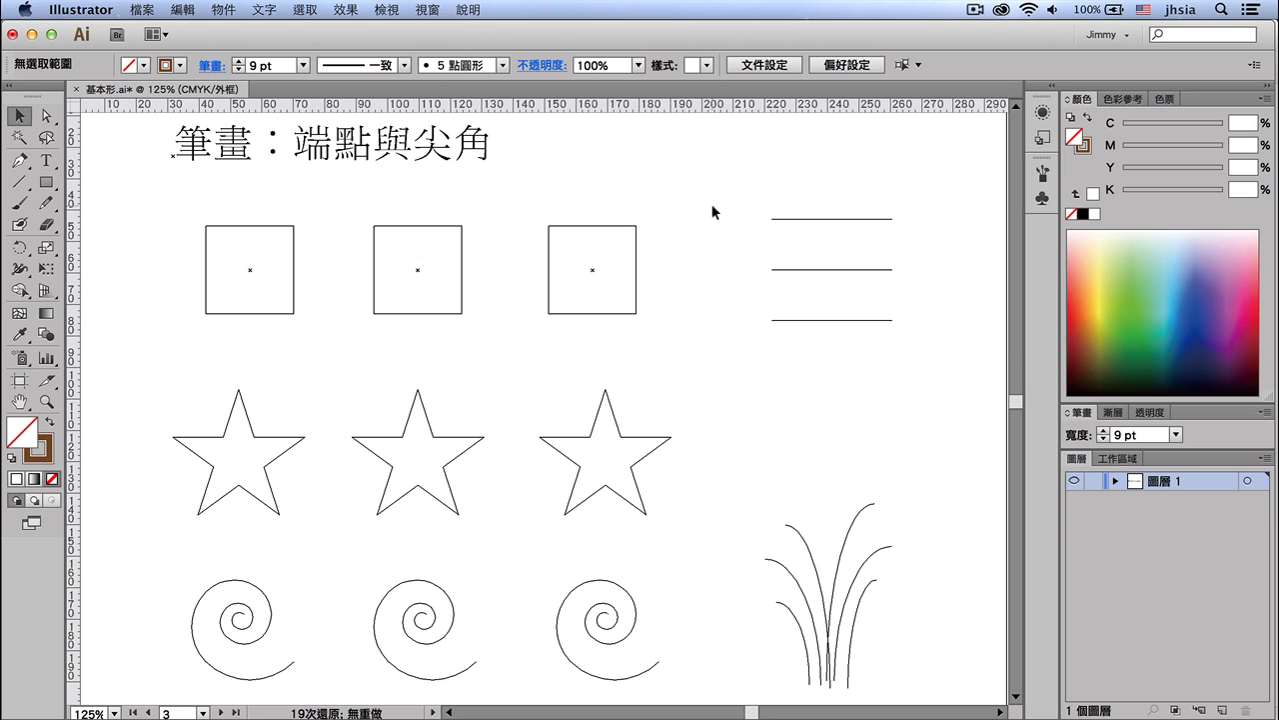
left_click(390, 10)
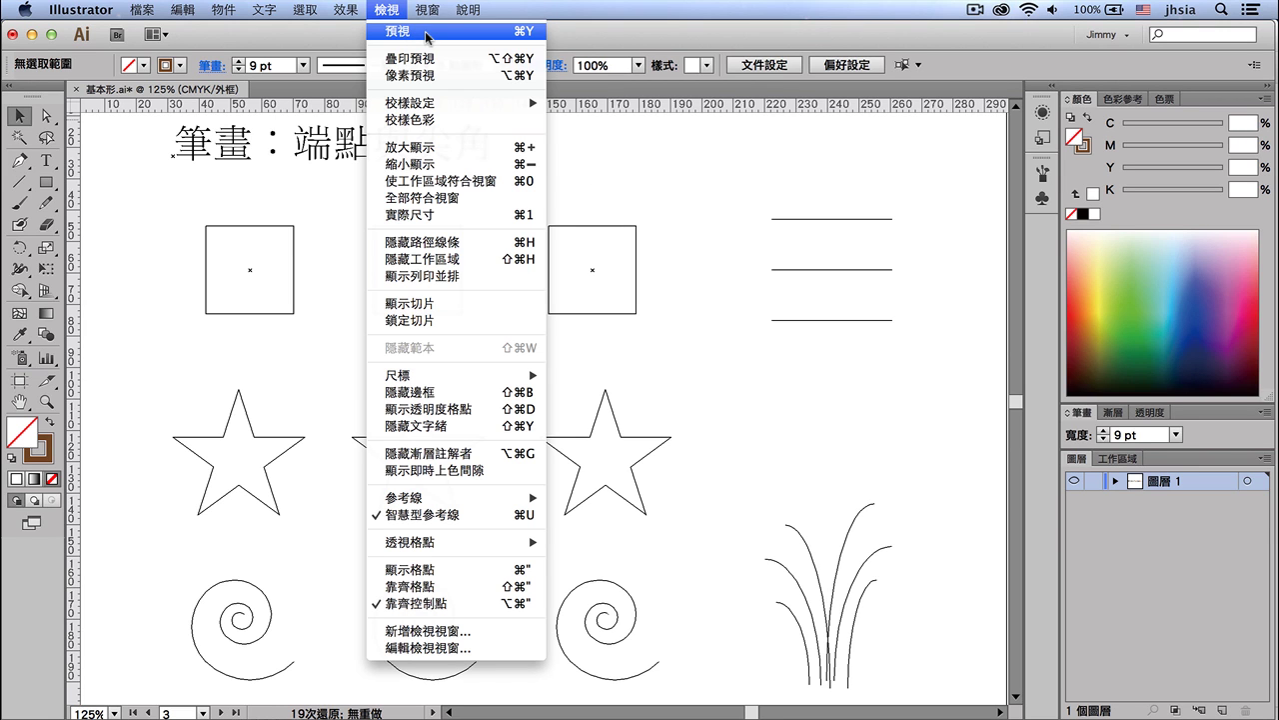
left_click(426, 35)
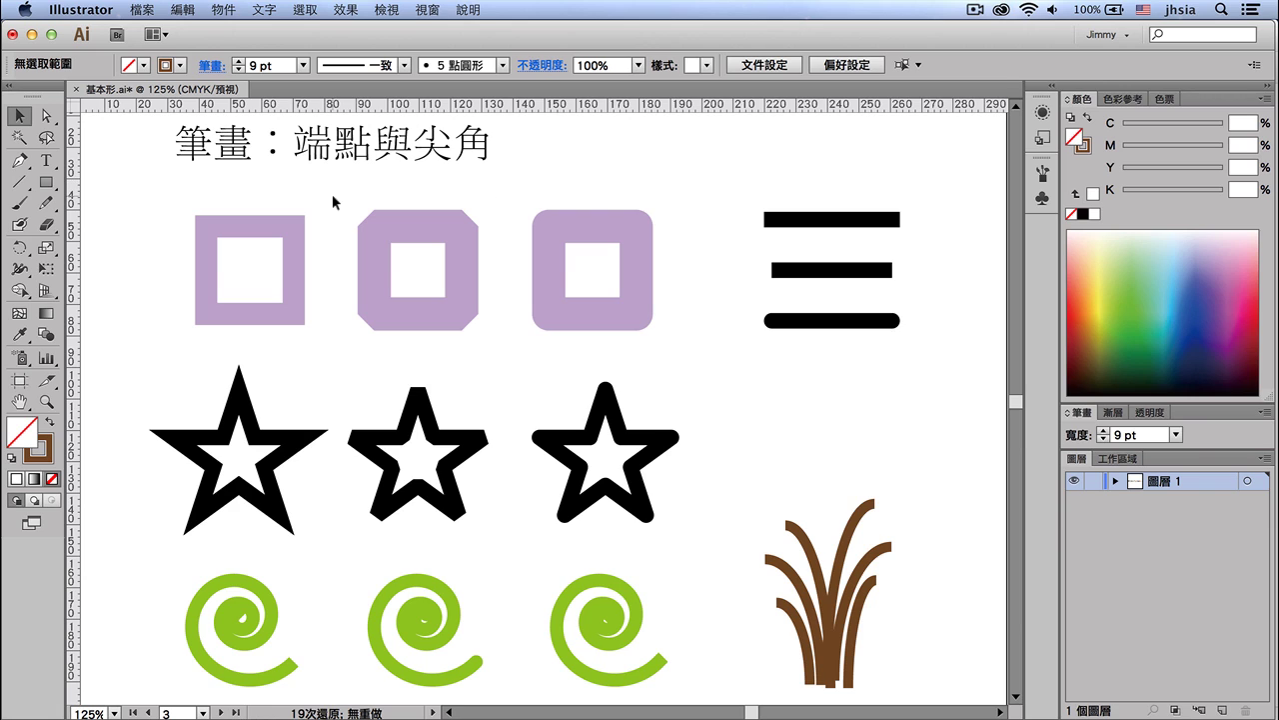
Inspect the stroke corner settings of the first, bevelled and rounded purple squares.
left_click(249, 222)
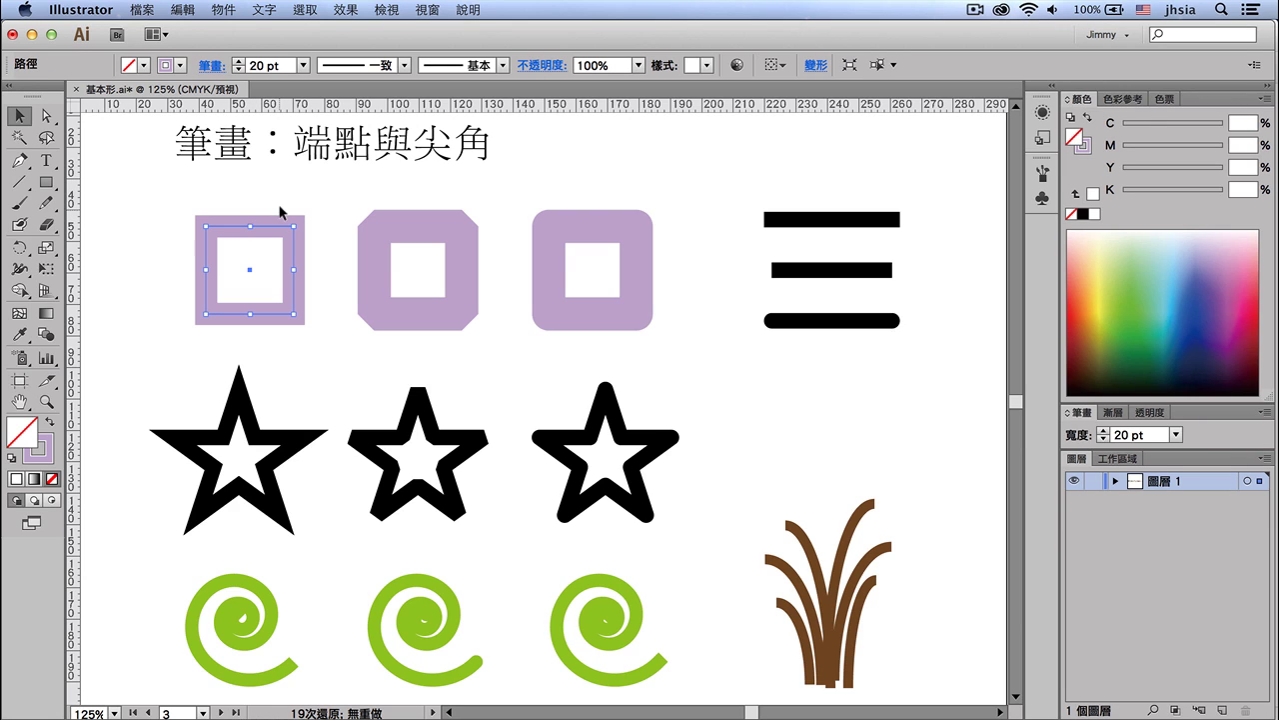
left_click(209, 66)
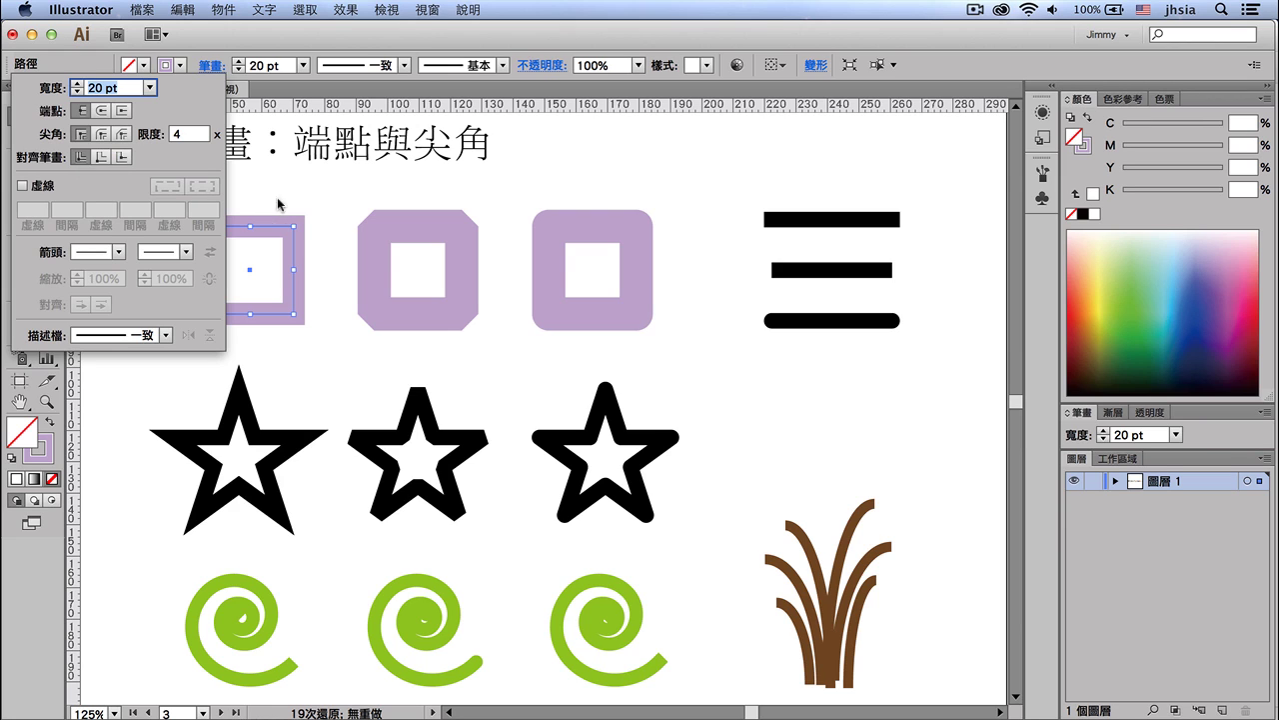
left_click(386, 219)
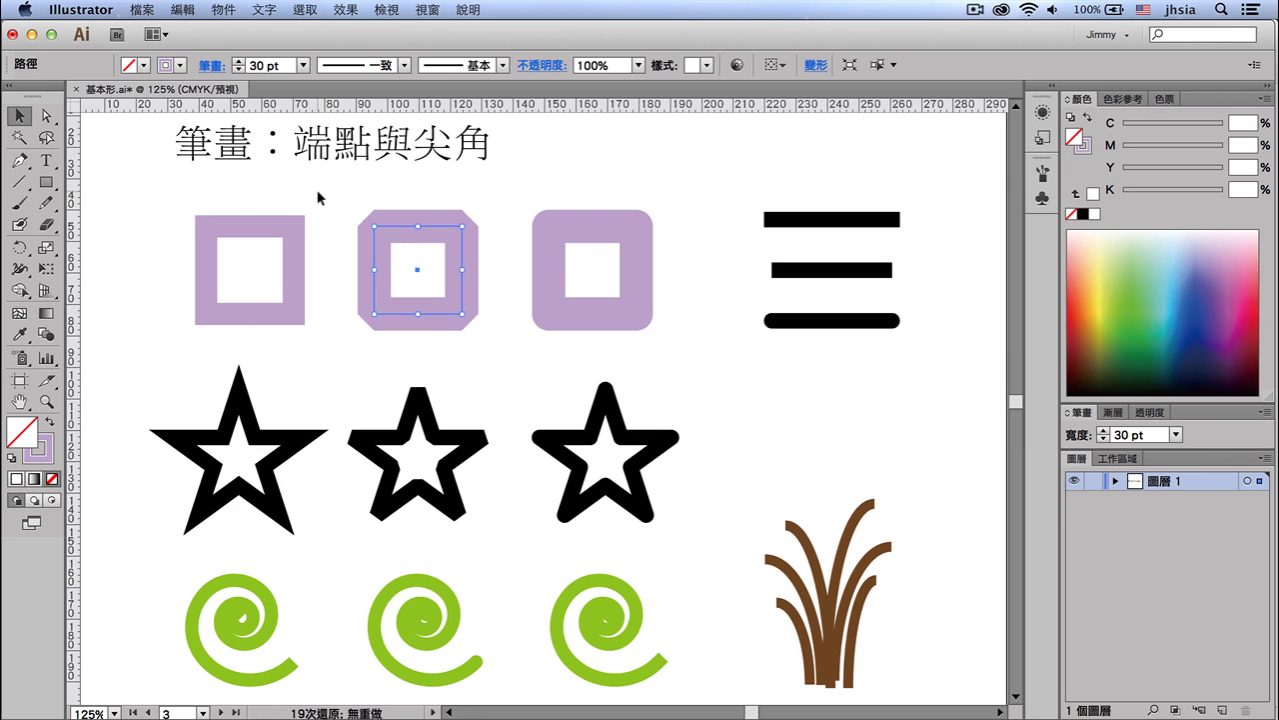
left_click(181, 65)
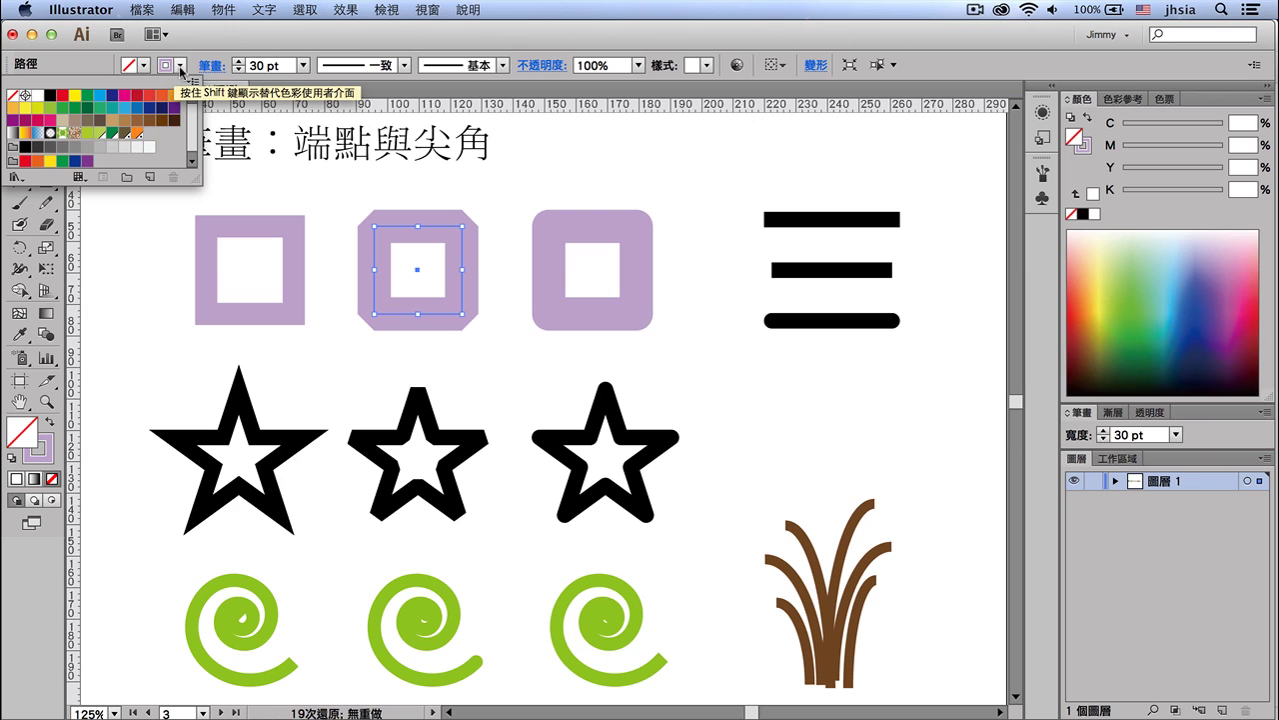
left_click(210, 65)
left_click(210, 65)
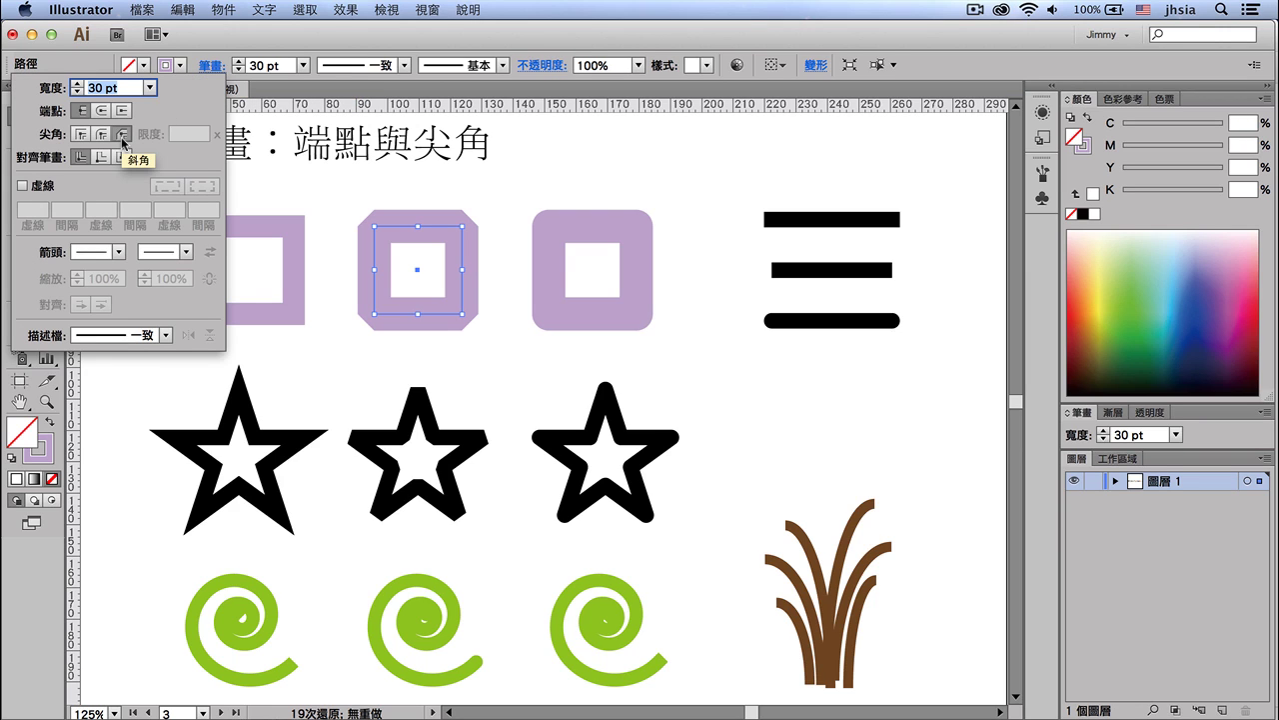
left_click(532, 231)
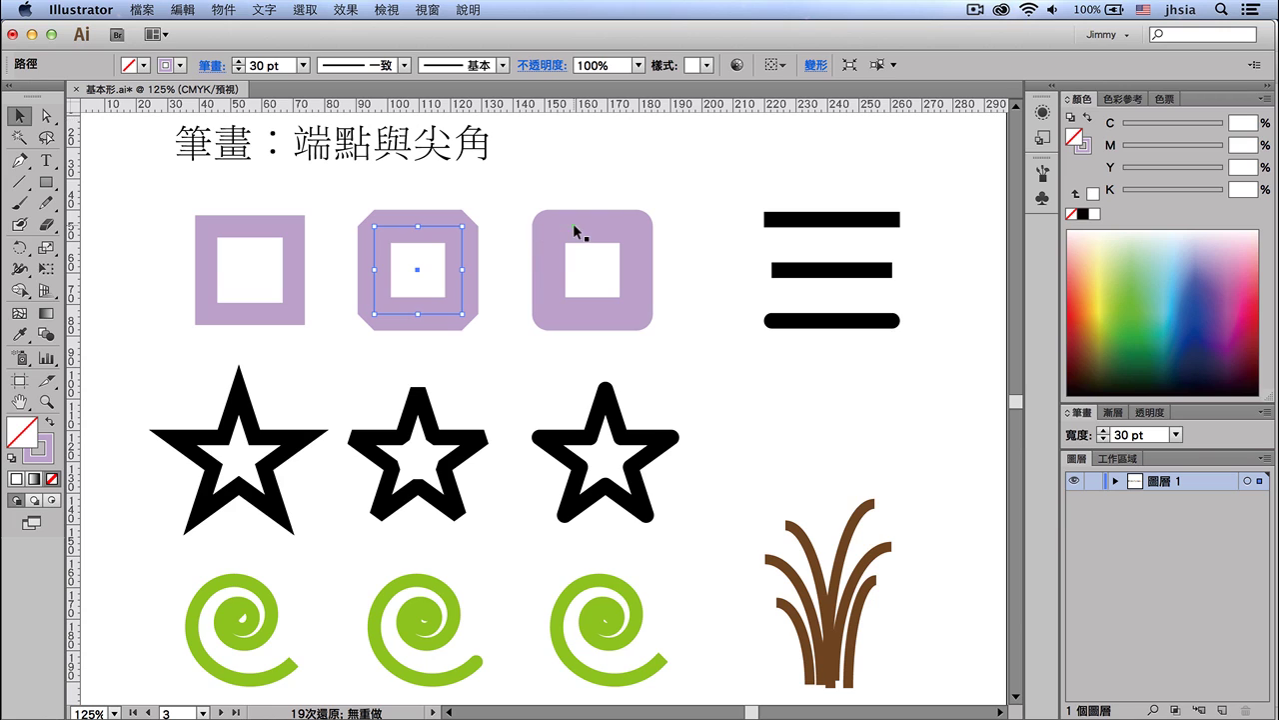
left_click(574, 226)
left_click(211, 66)
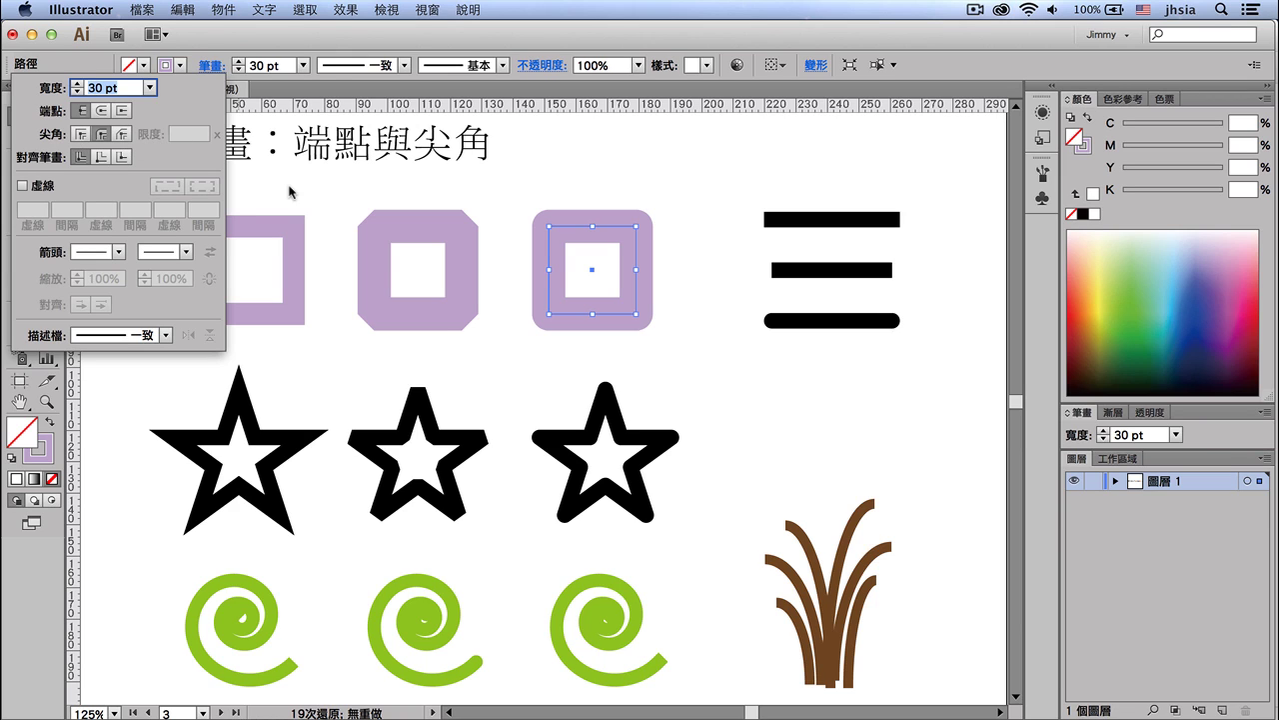
left_click(327, 193)
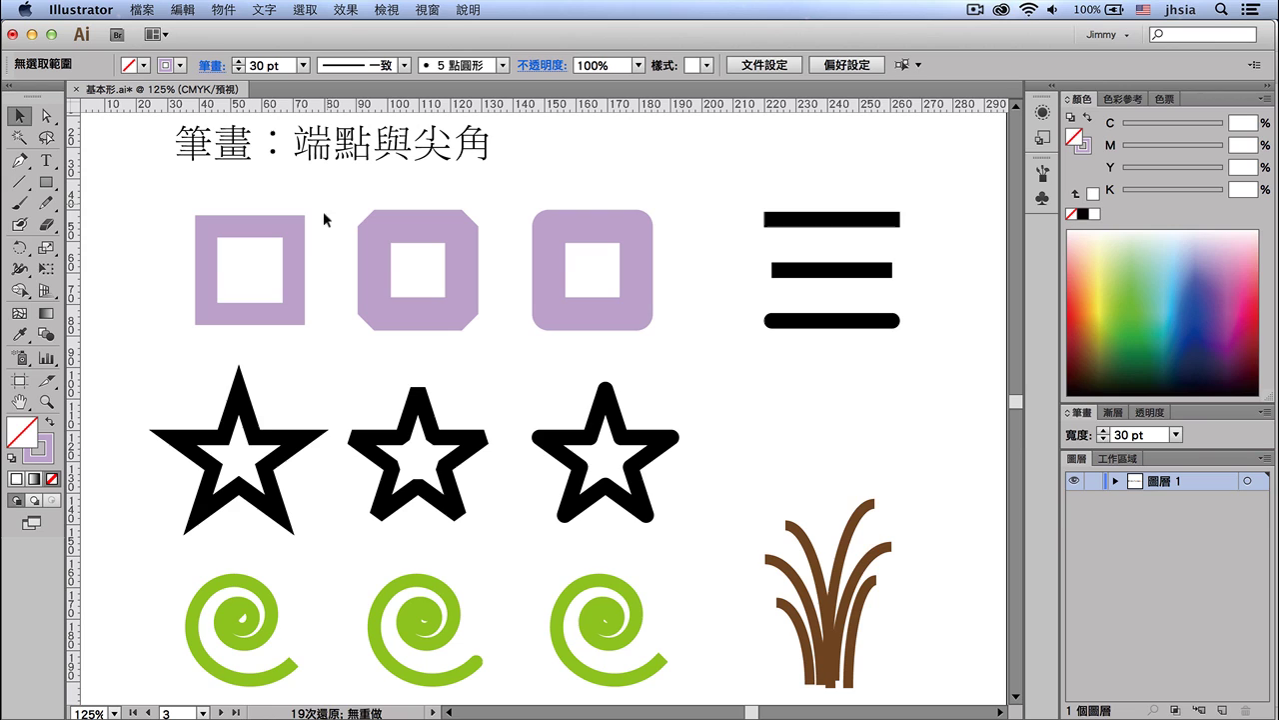
Try drawing an extra star with the Star tool, then delete it and cancel.
left_click(248, 414)
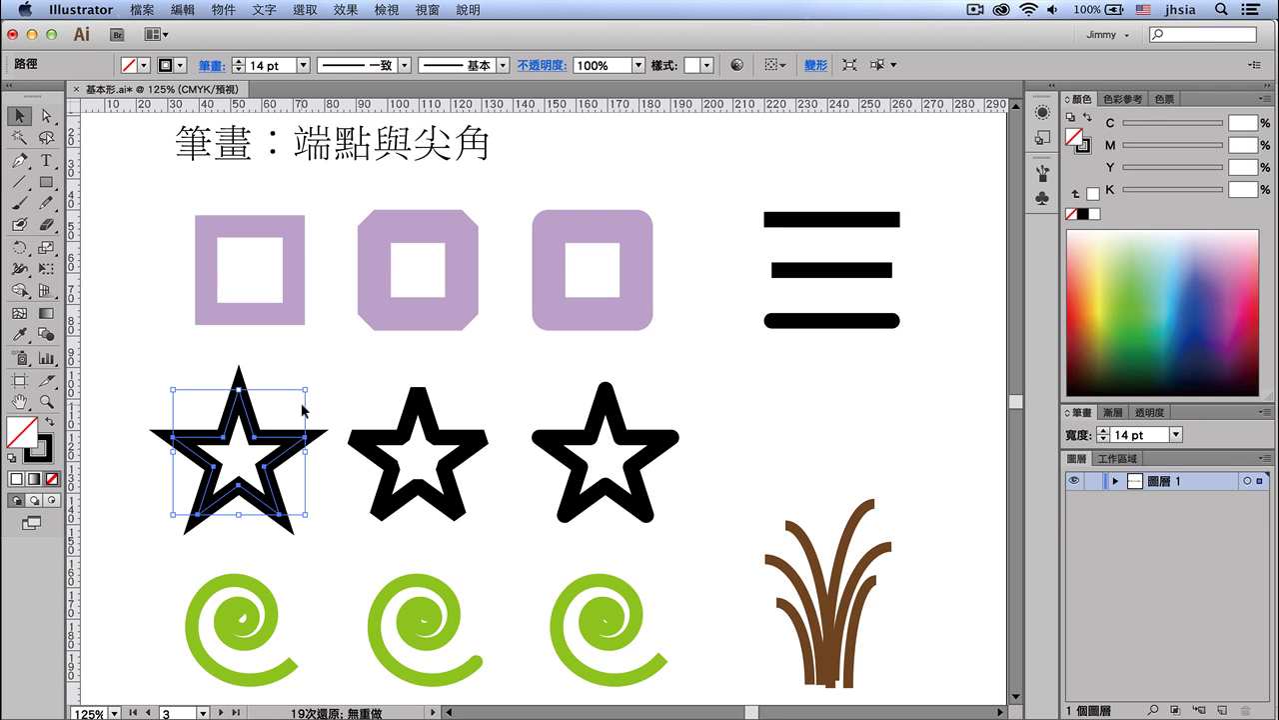
left_click(140, 299)
left_click(46, 182)
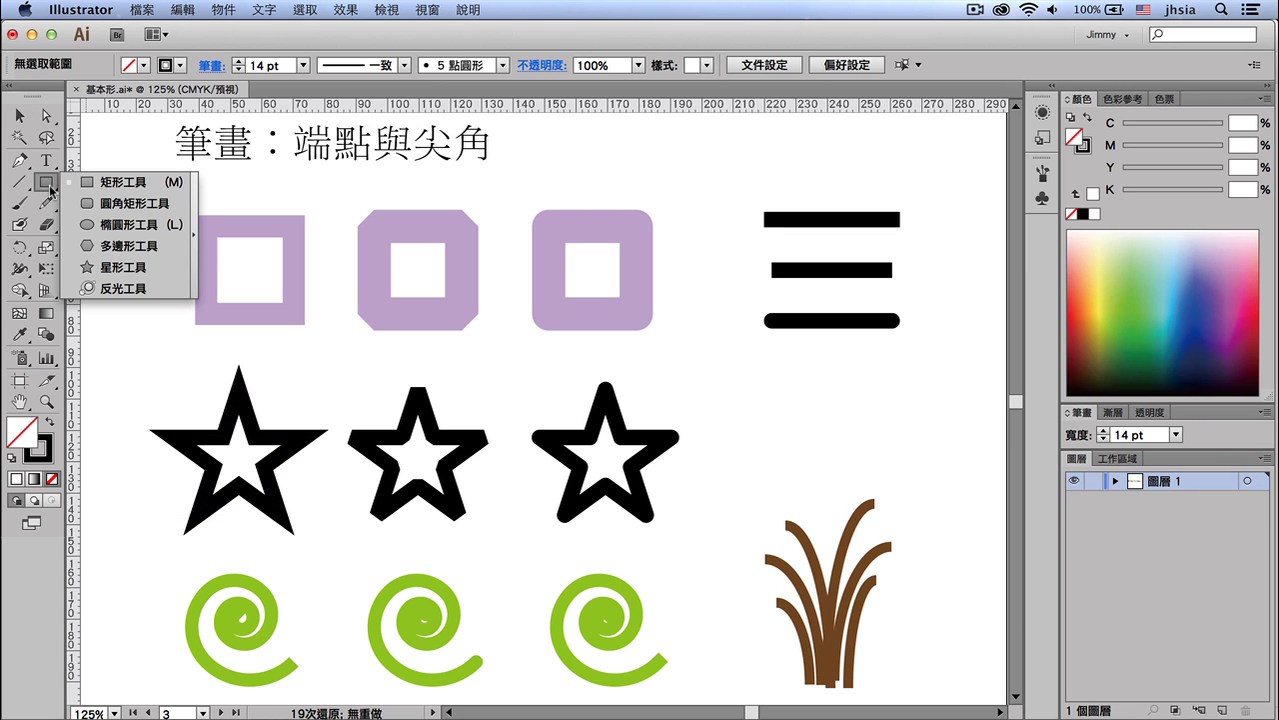
left_click(144, 269)
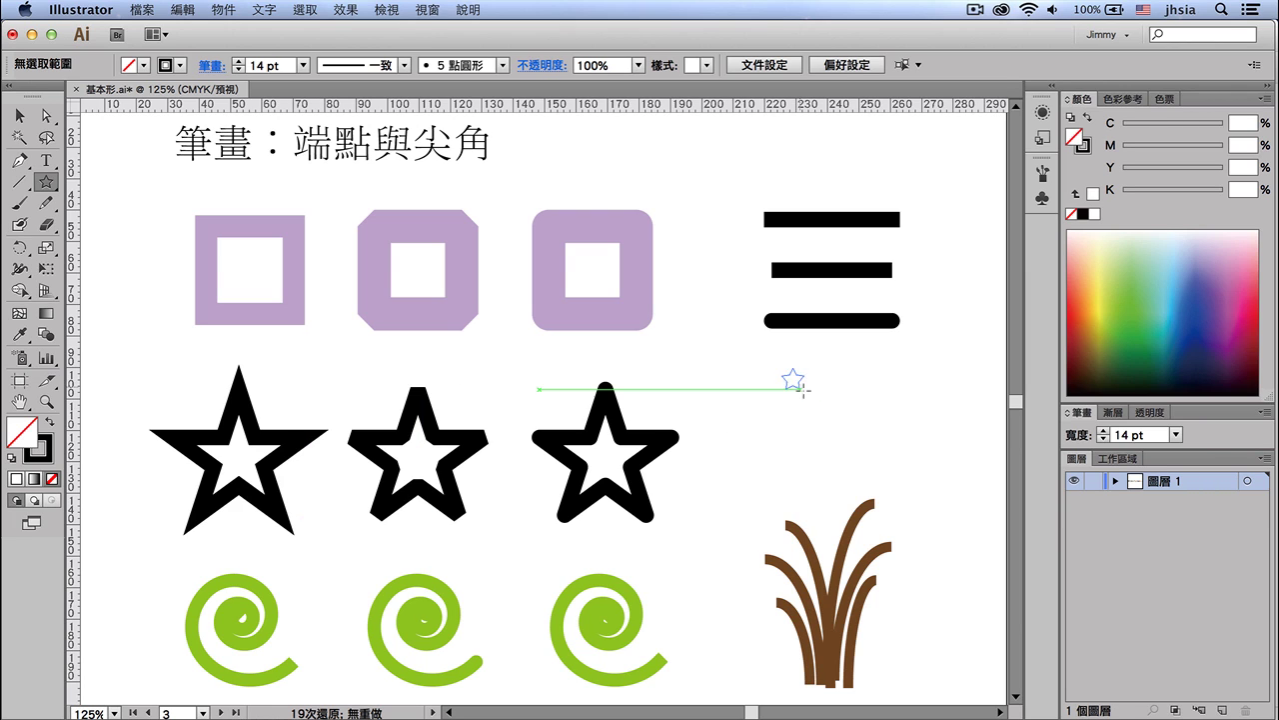
left_click_drag(792, 379, 827, 441)
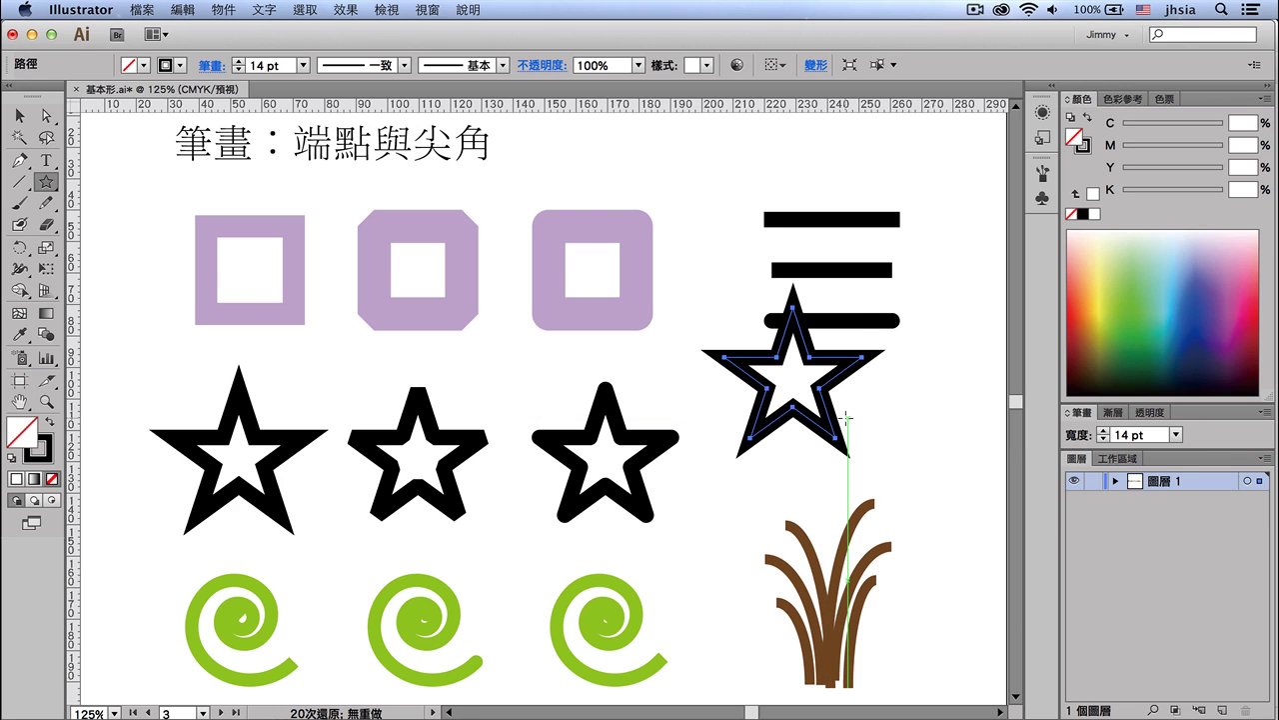
key("Delete")
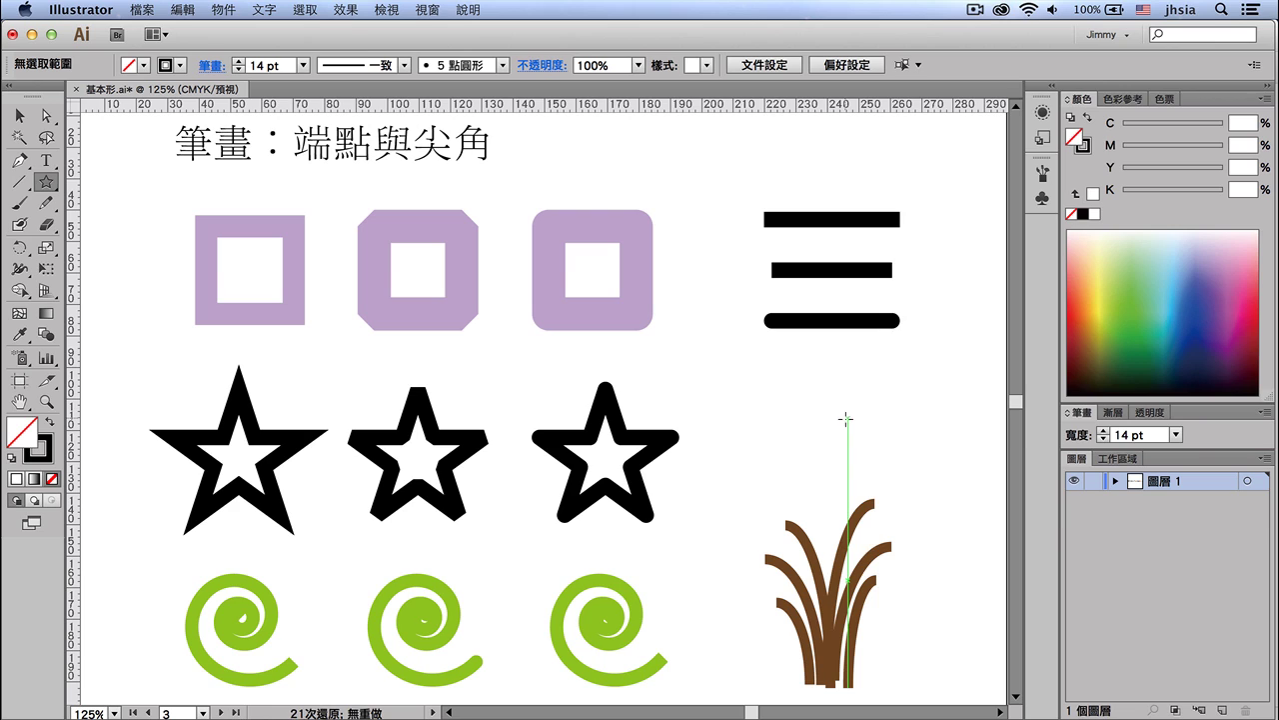
left_click(787, 400)
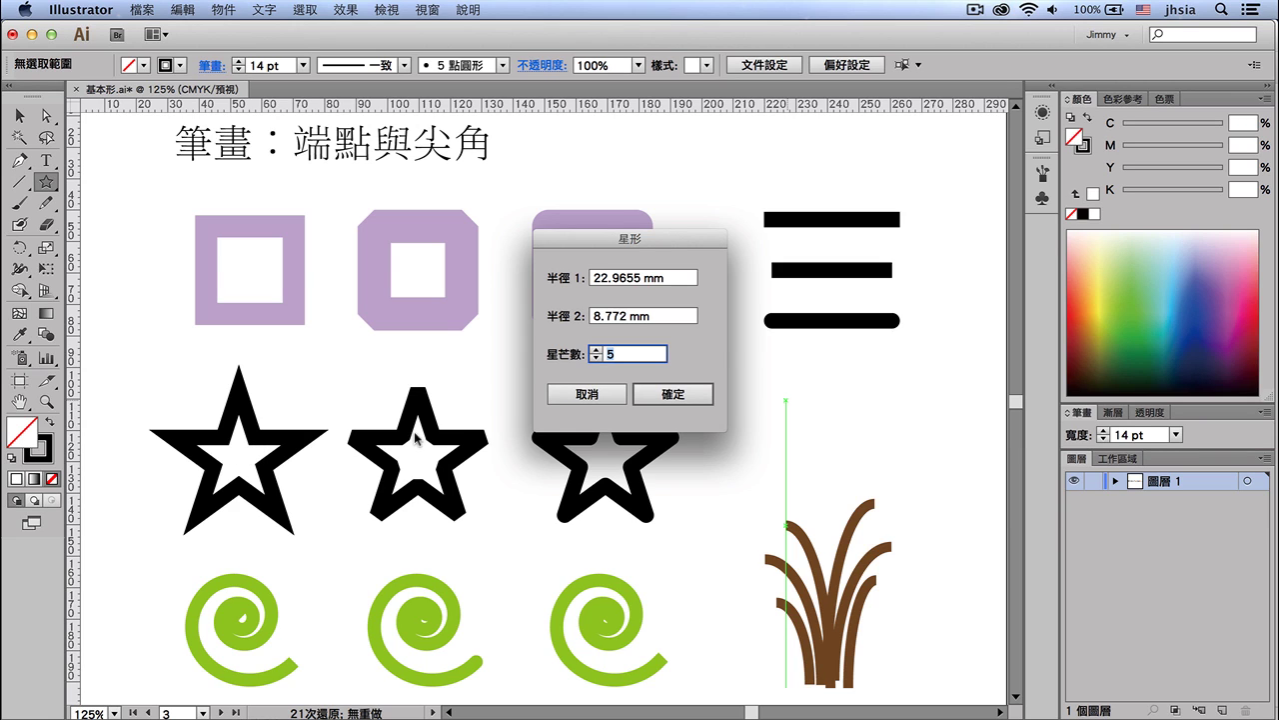
left_click(580, 400)
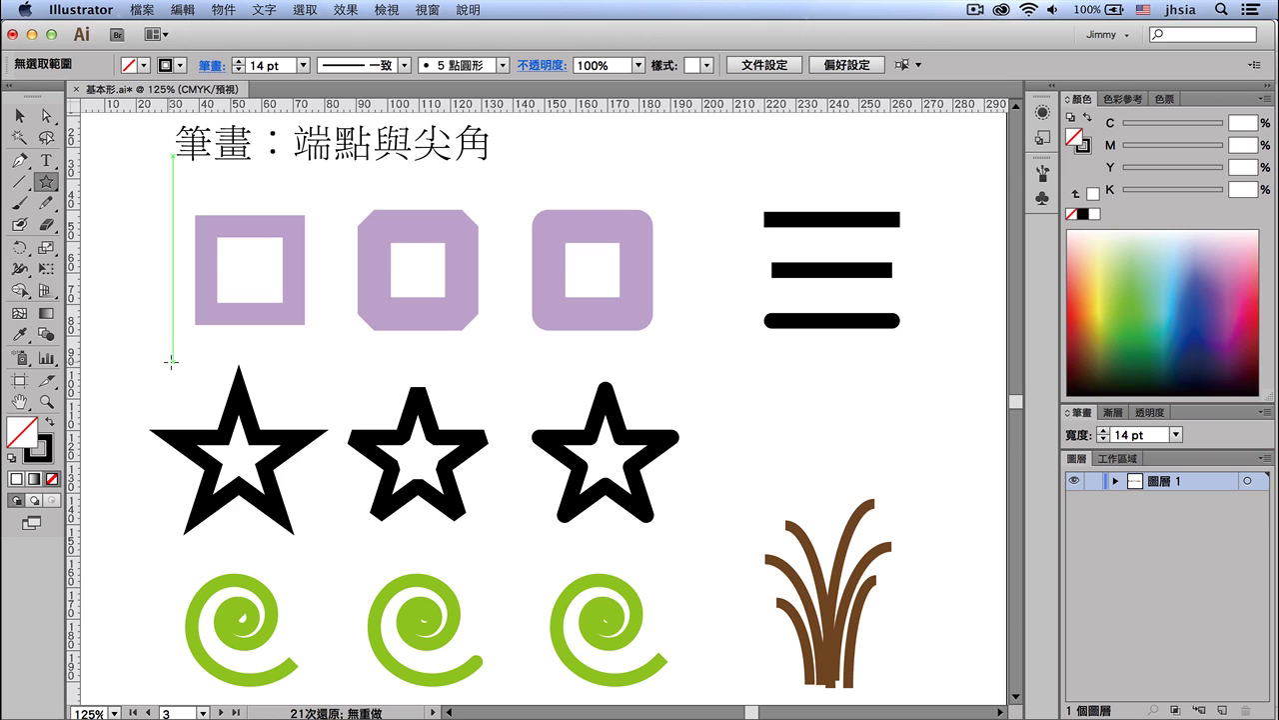
left_click(19, 116)
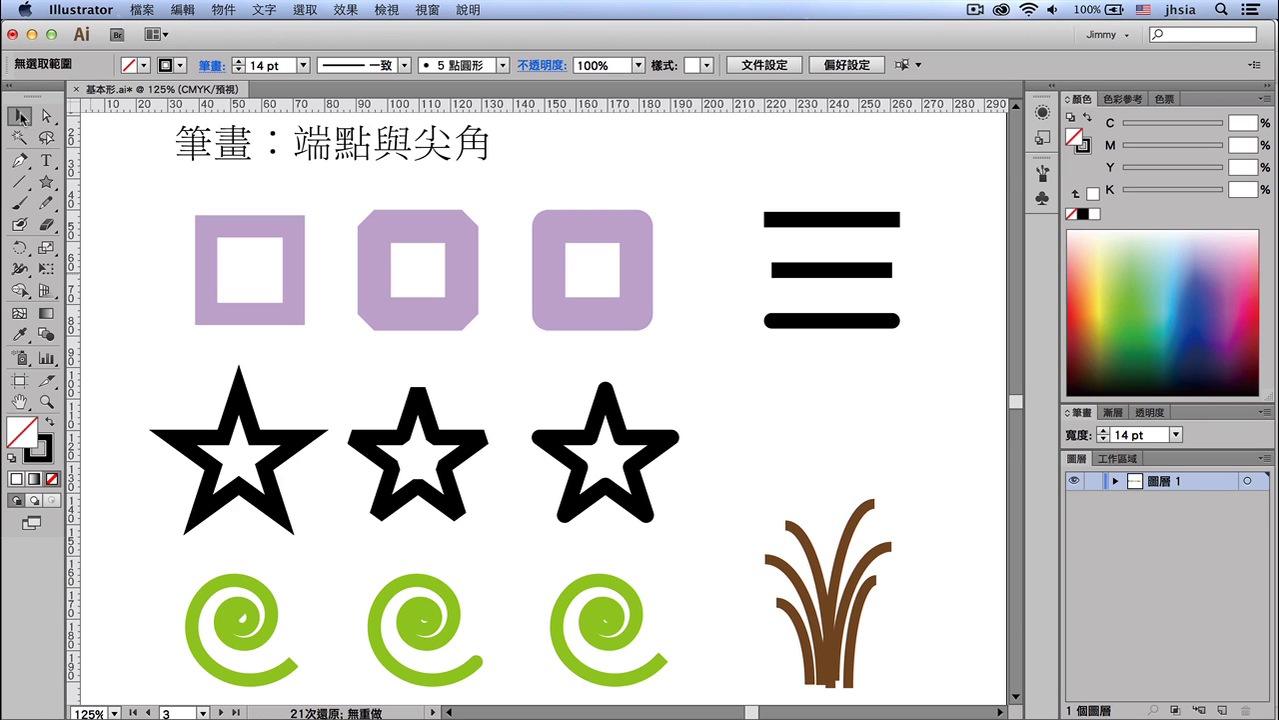
Try Round and Bevel joins on the left star, ending on Miter join at limit 4.
left_click(249, 445)
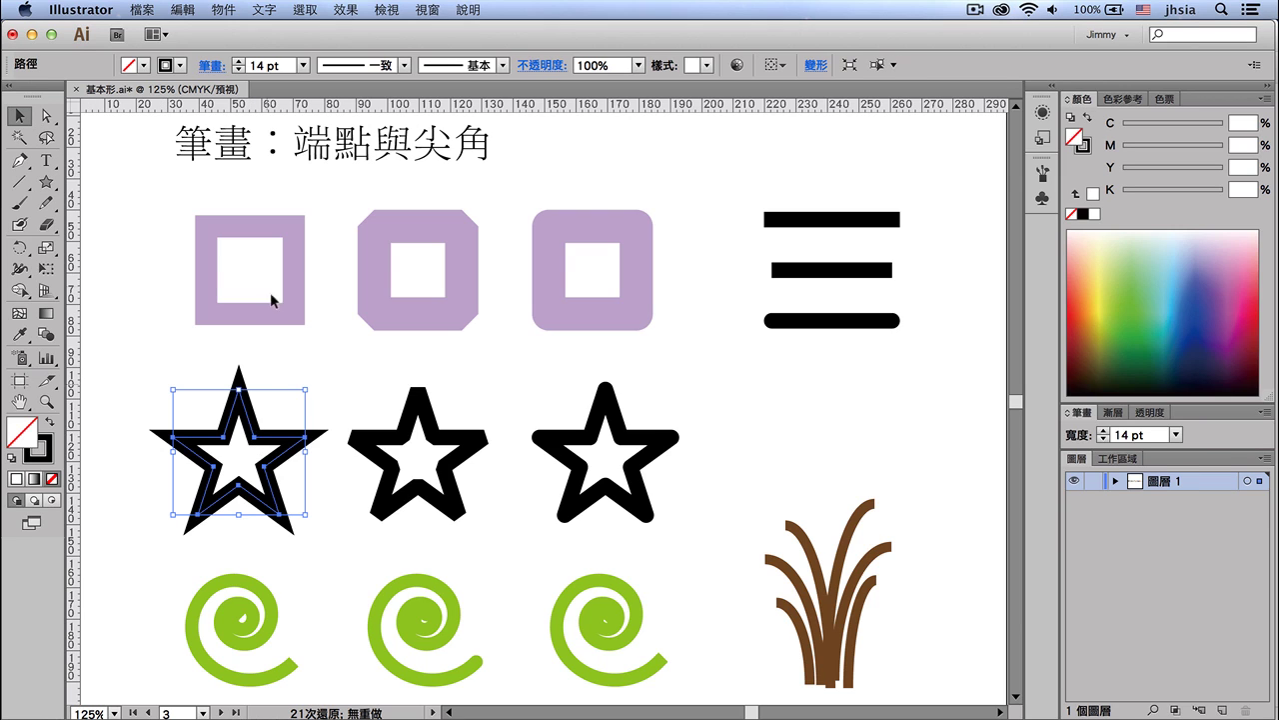
left_click(210, 65)
left_click(210, 65)
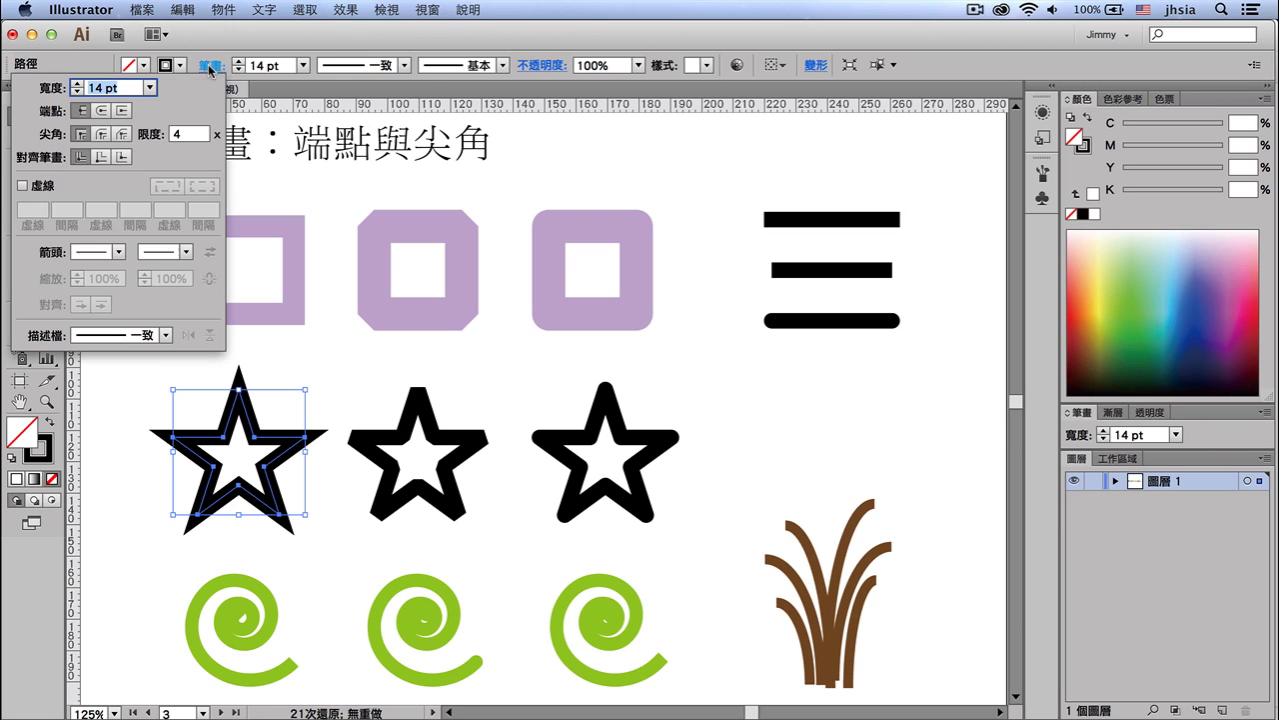
left_click(104, 136)
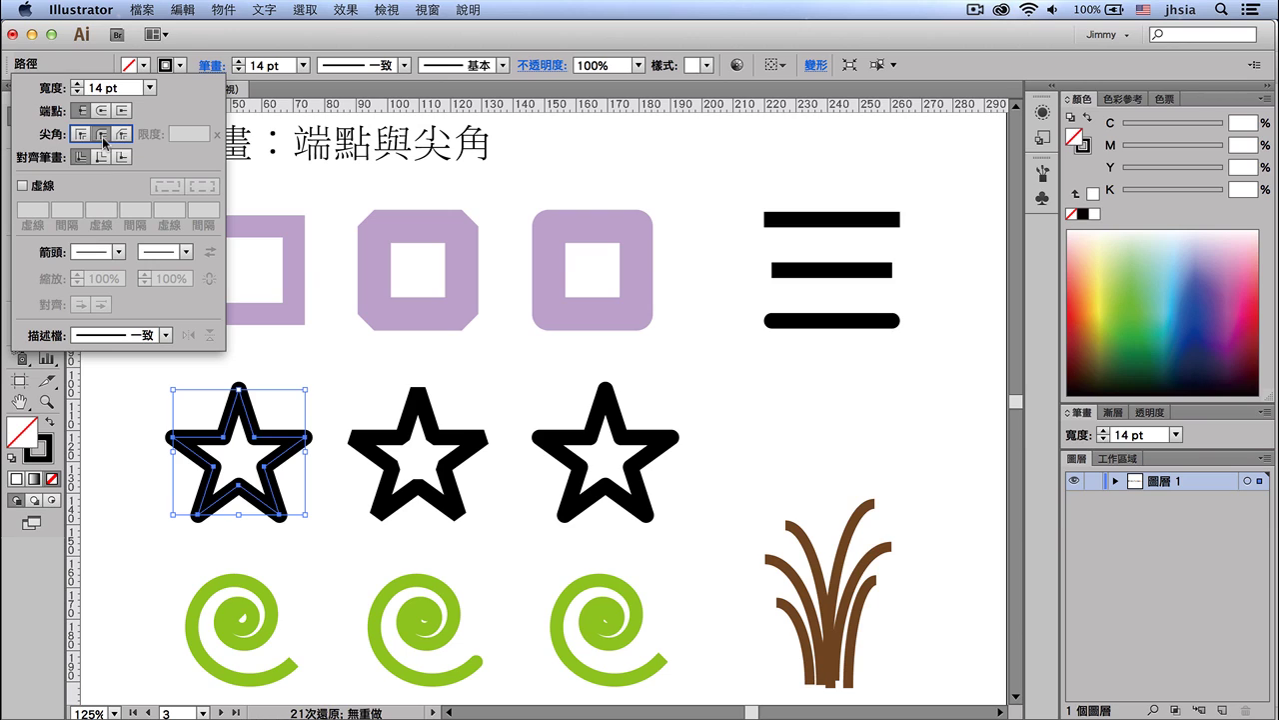
left_click(124, 137)
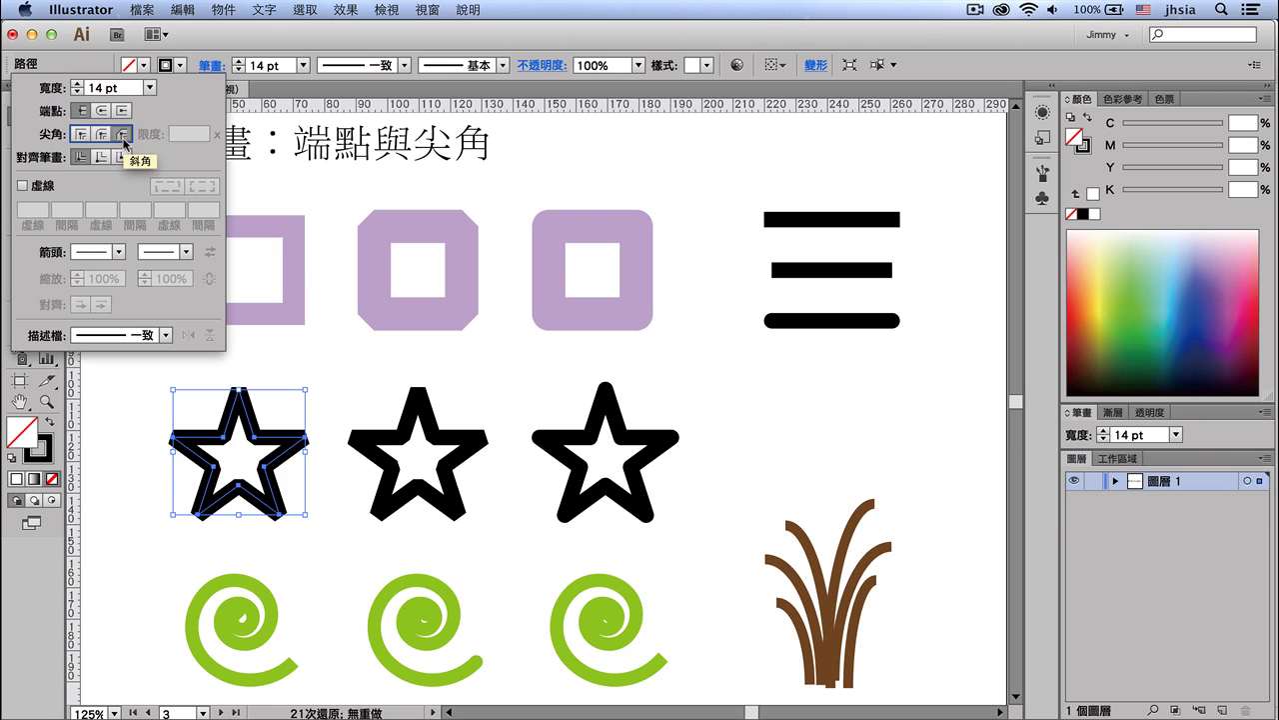
left_click(84, 137)
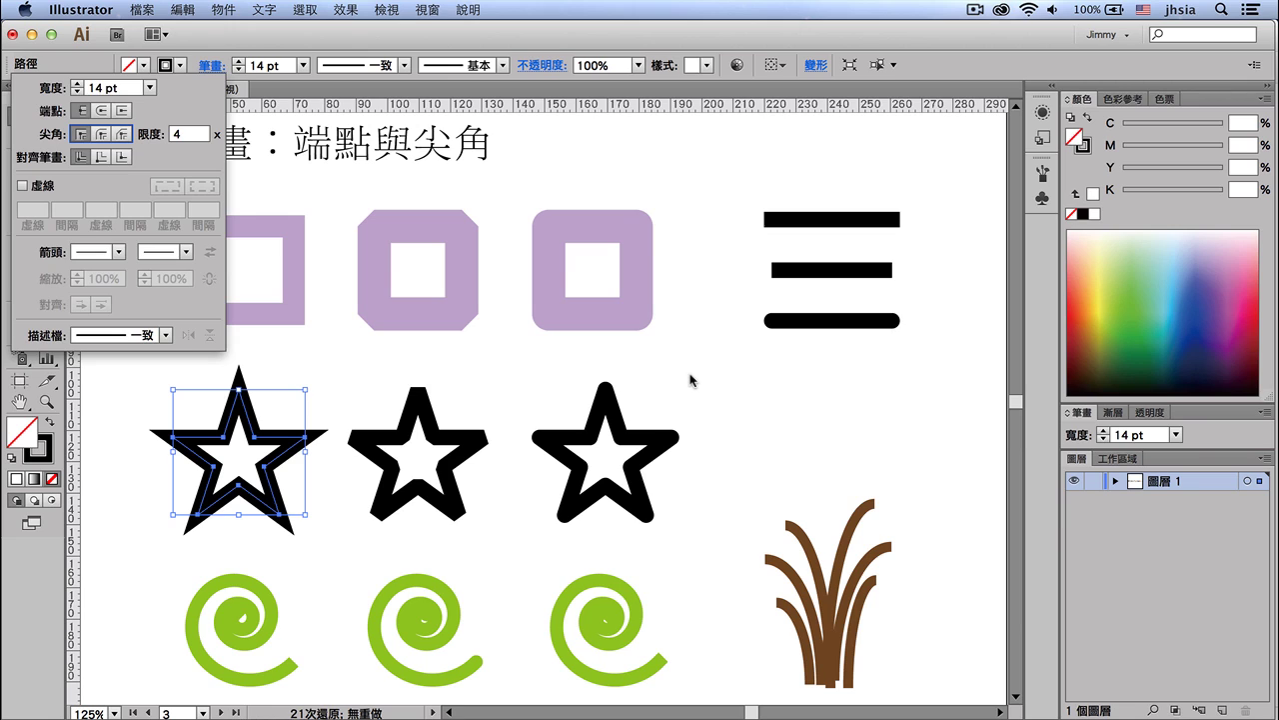
key("Escape")
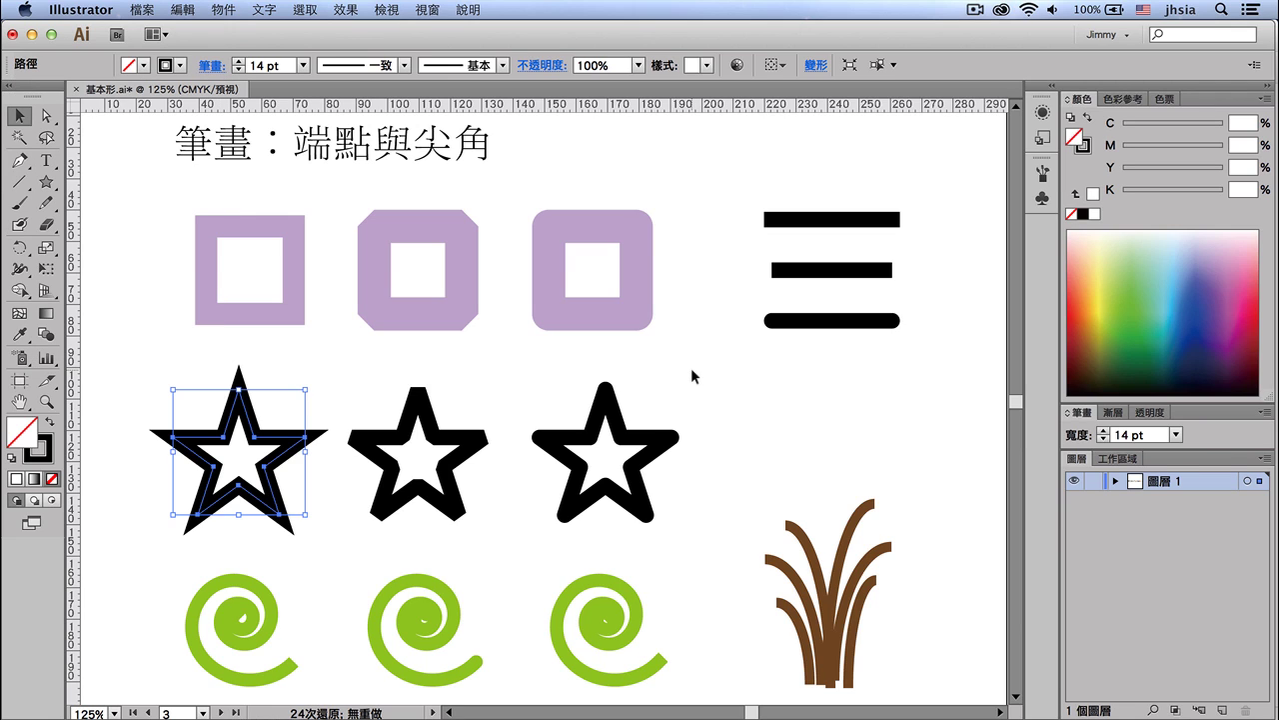
left_click(691, 367)
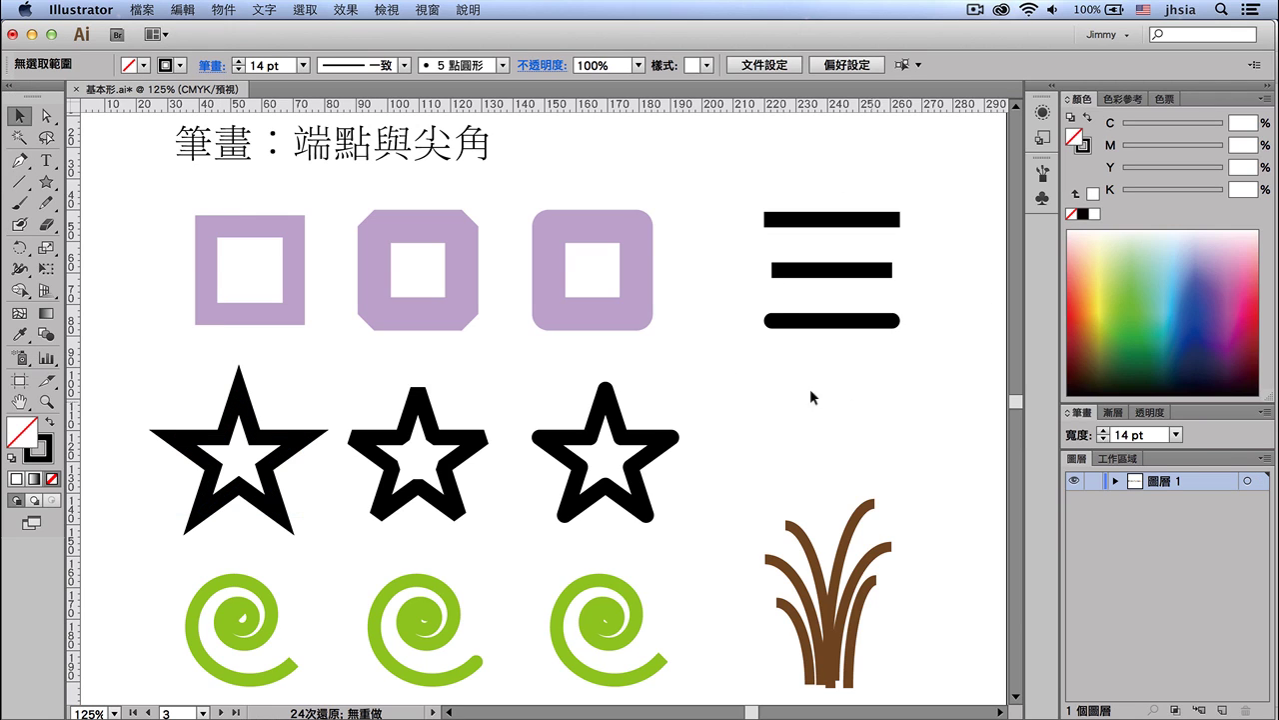
left_click(386, 9)
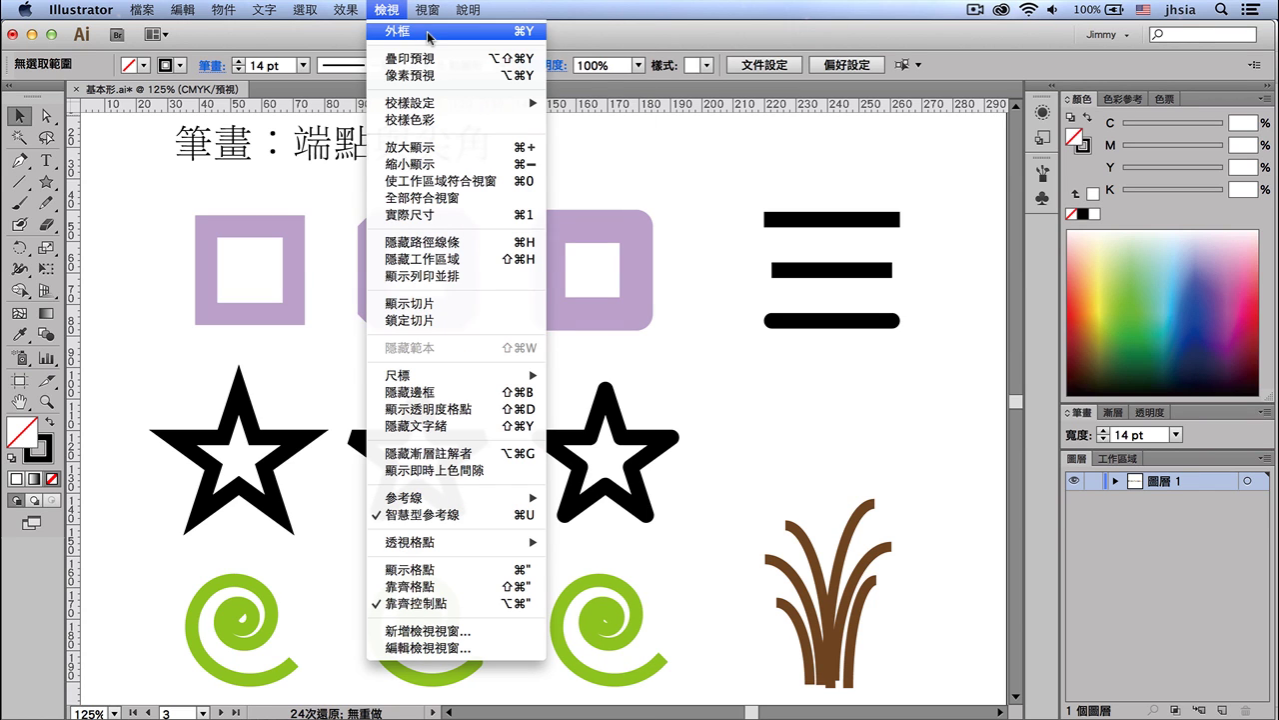
left_click(428, 35)
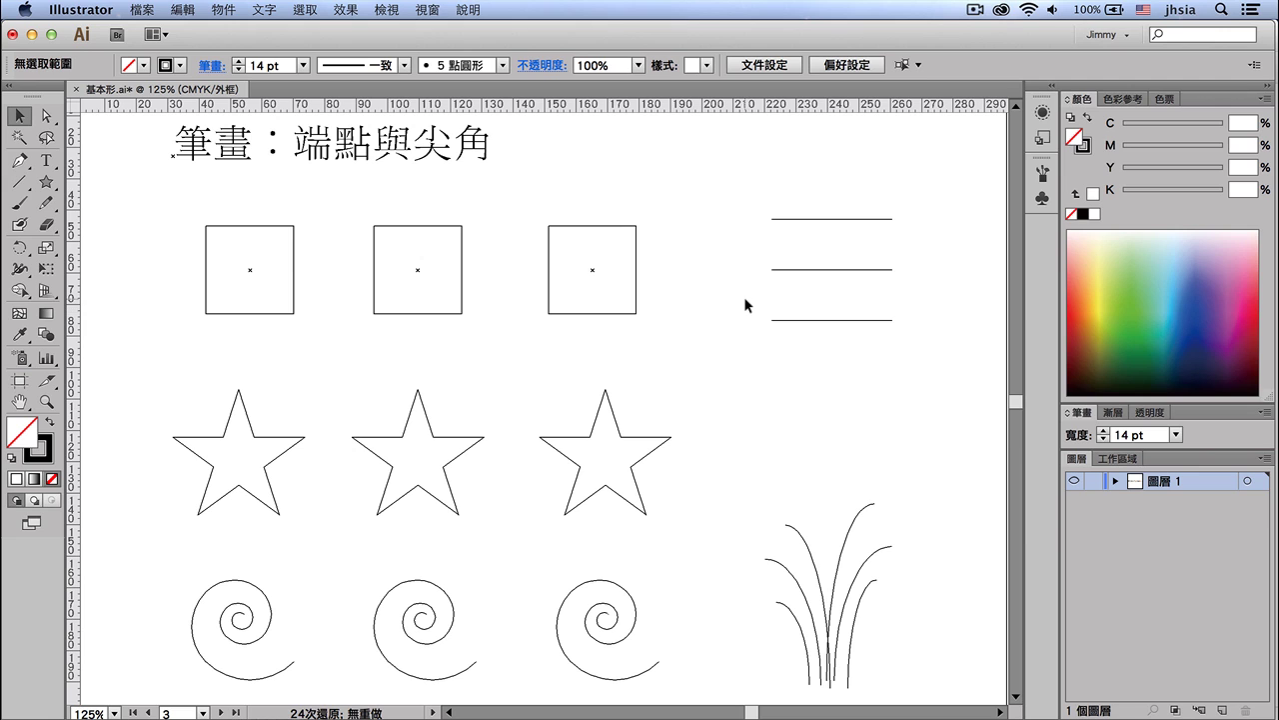
left_click(398, 10)
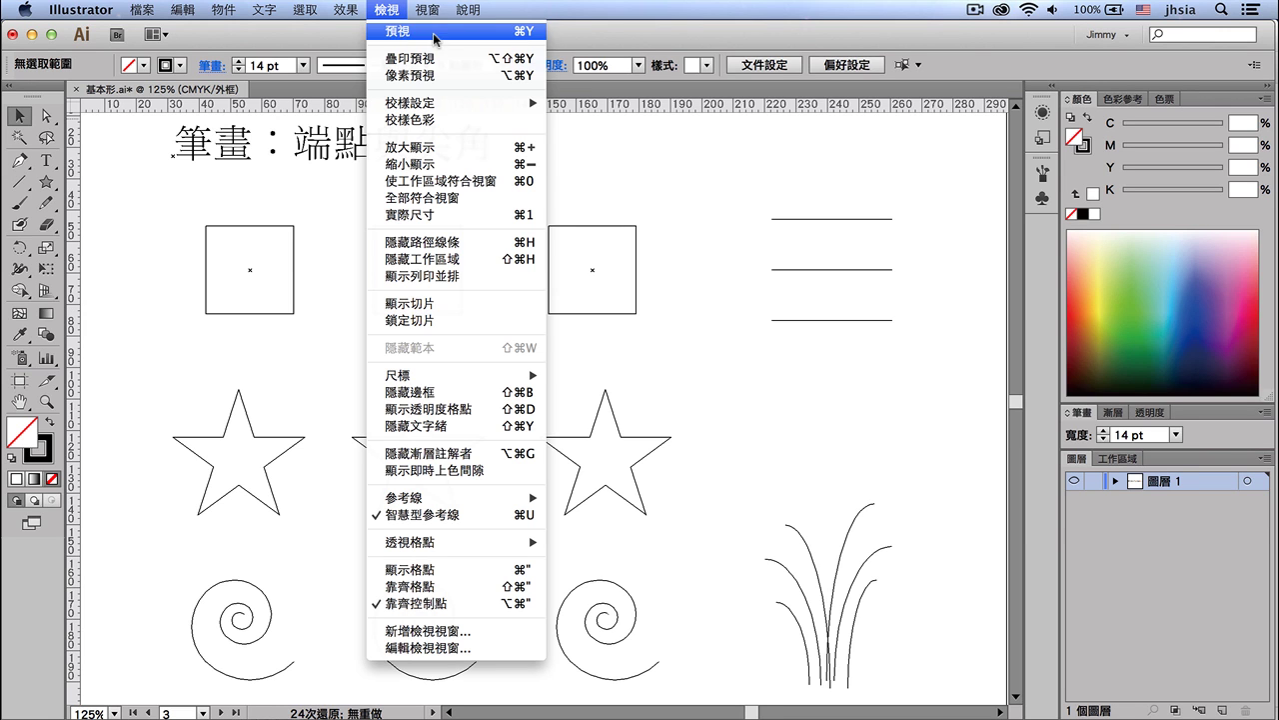
left_click(435, 32)
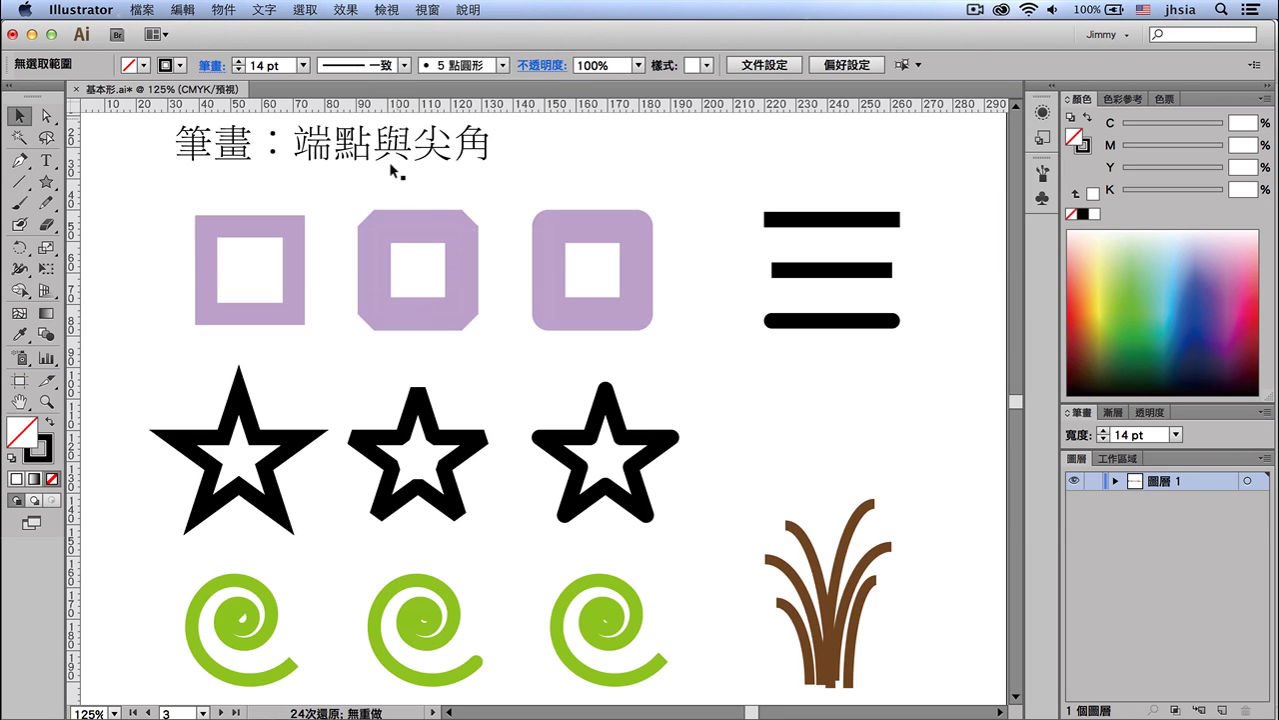
left_click(789, 221)
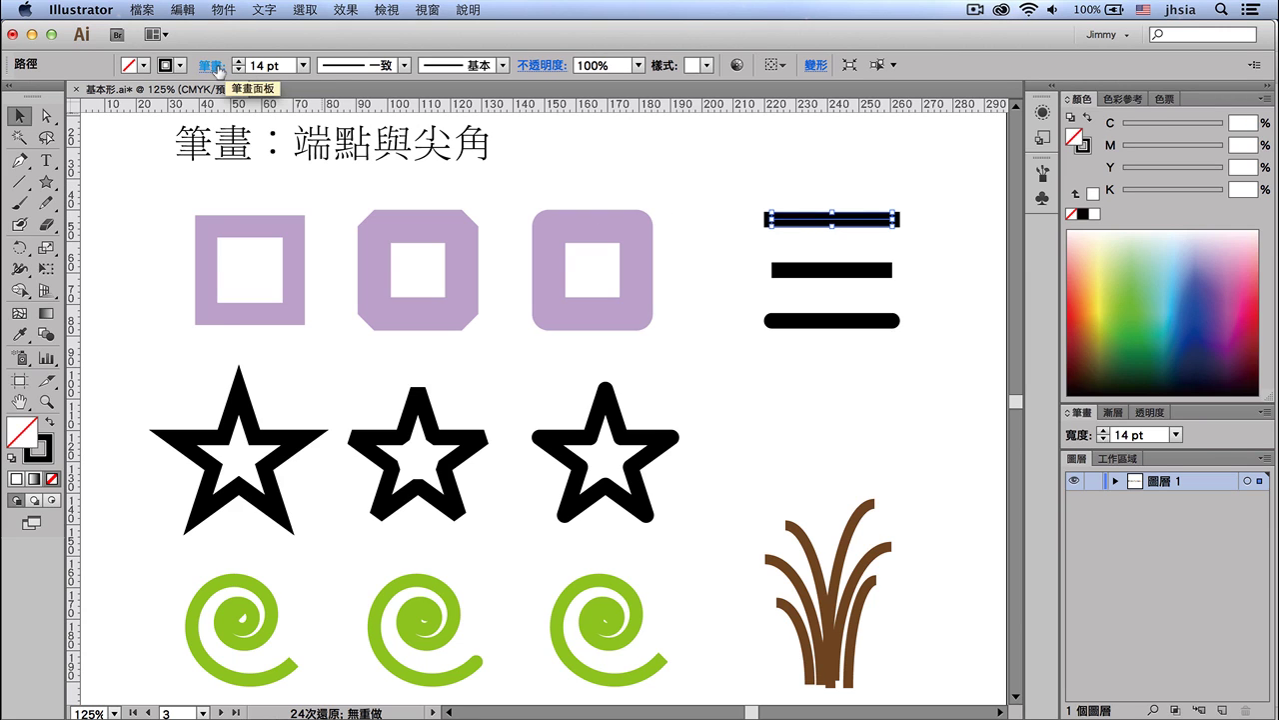
left_click(211, 65)
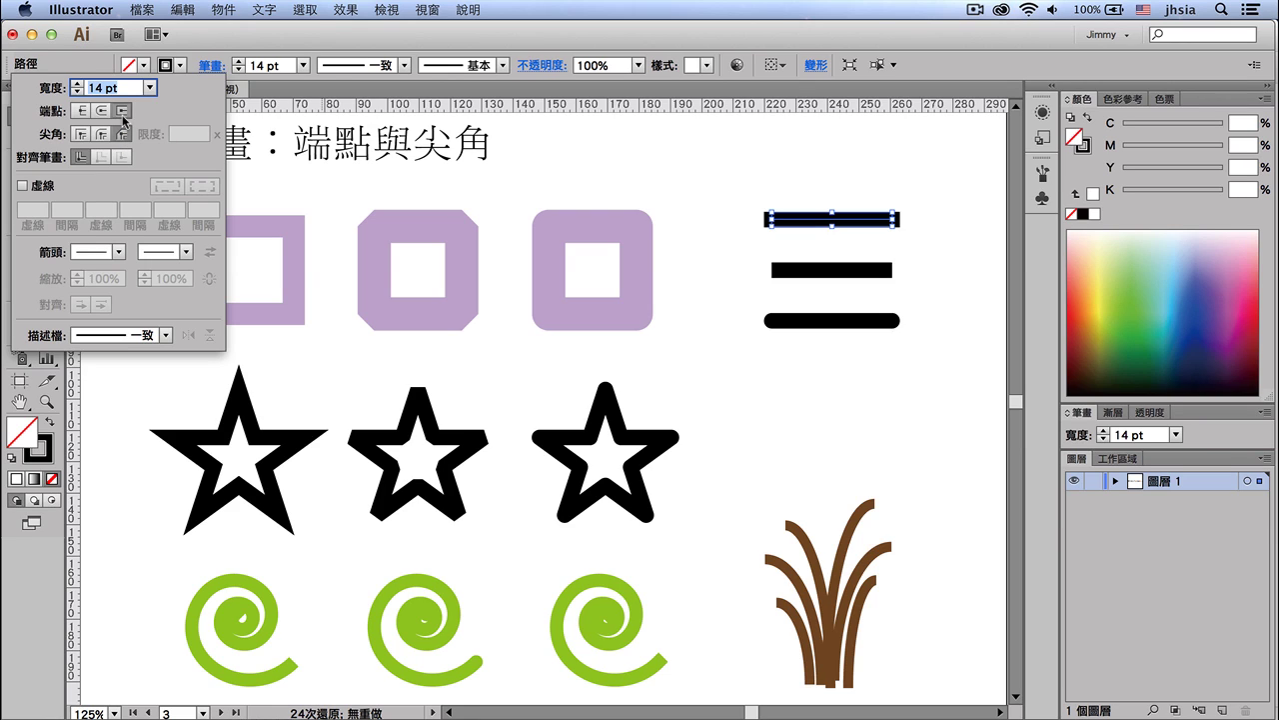
left_click(789, 279)
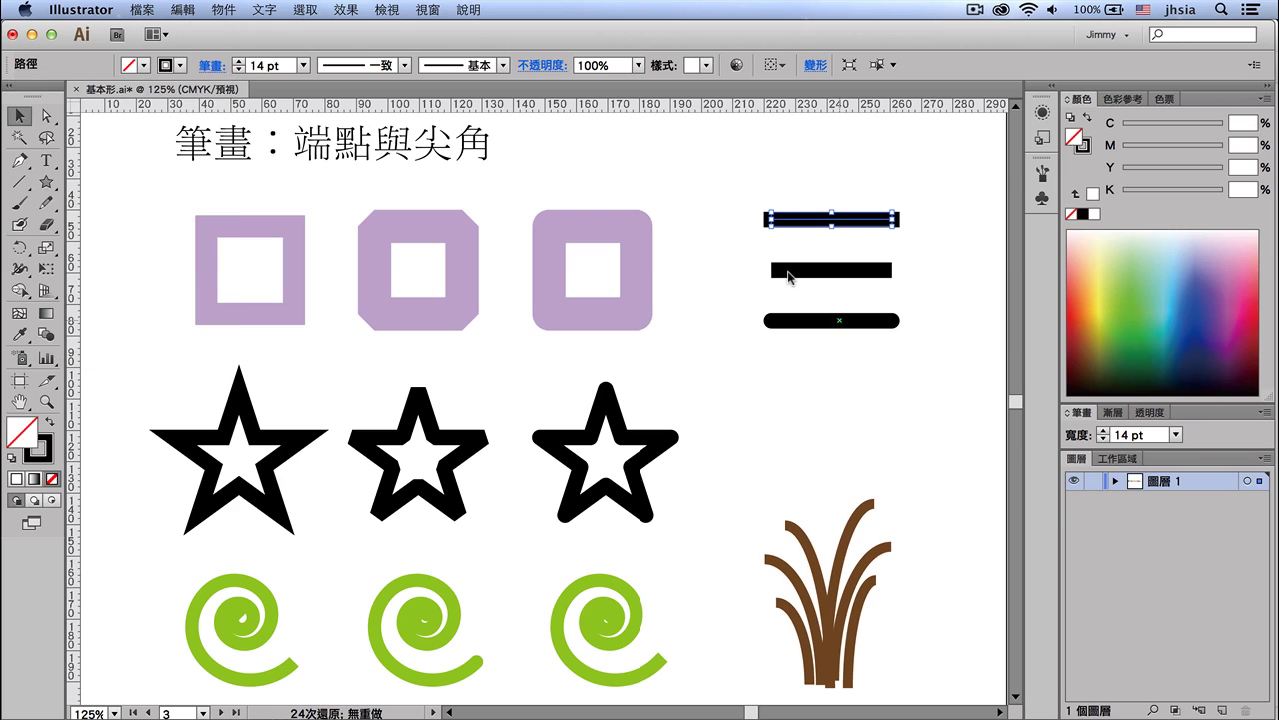
left_click(797, 278)
left_click(212, 65)
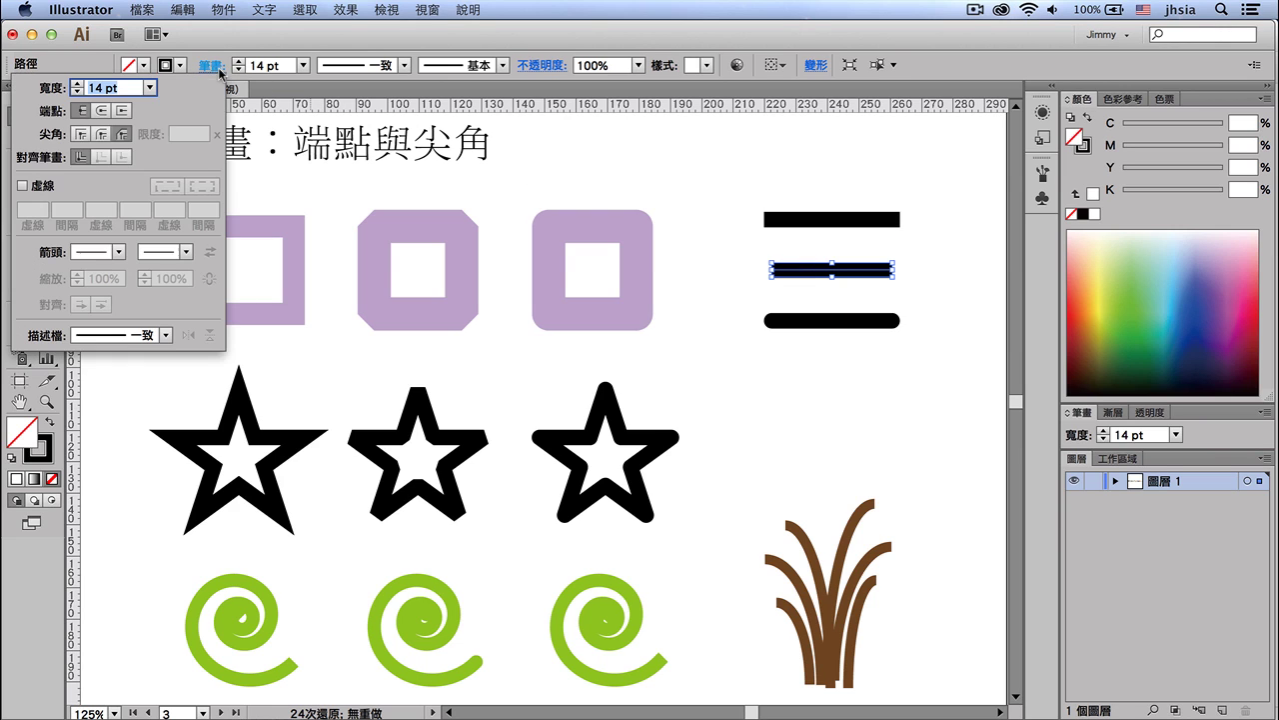
left_click(84, 119)
left_click(792, 325)
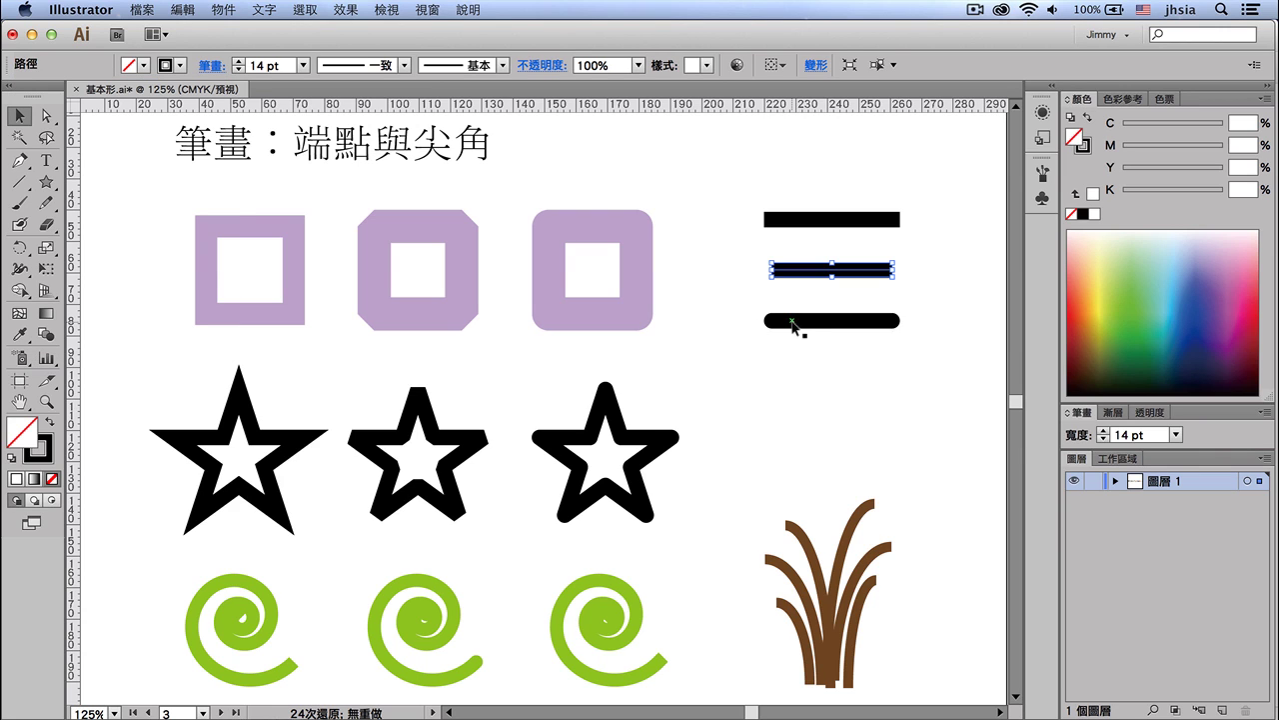
Try Butt and Projecting caps on the bottom black line, then settle on Round Cap.
left_click(792, 325)
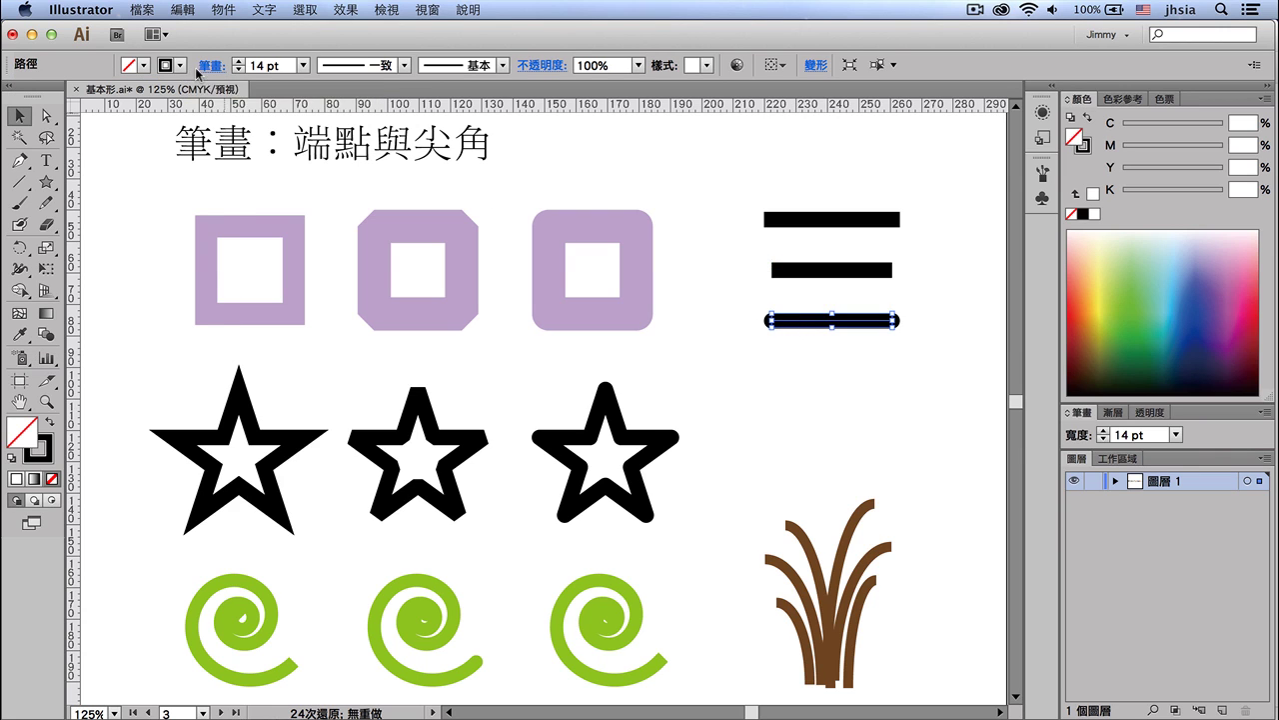
left_click(210, 66)
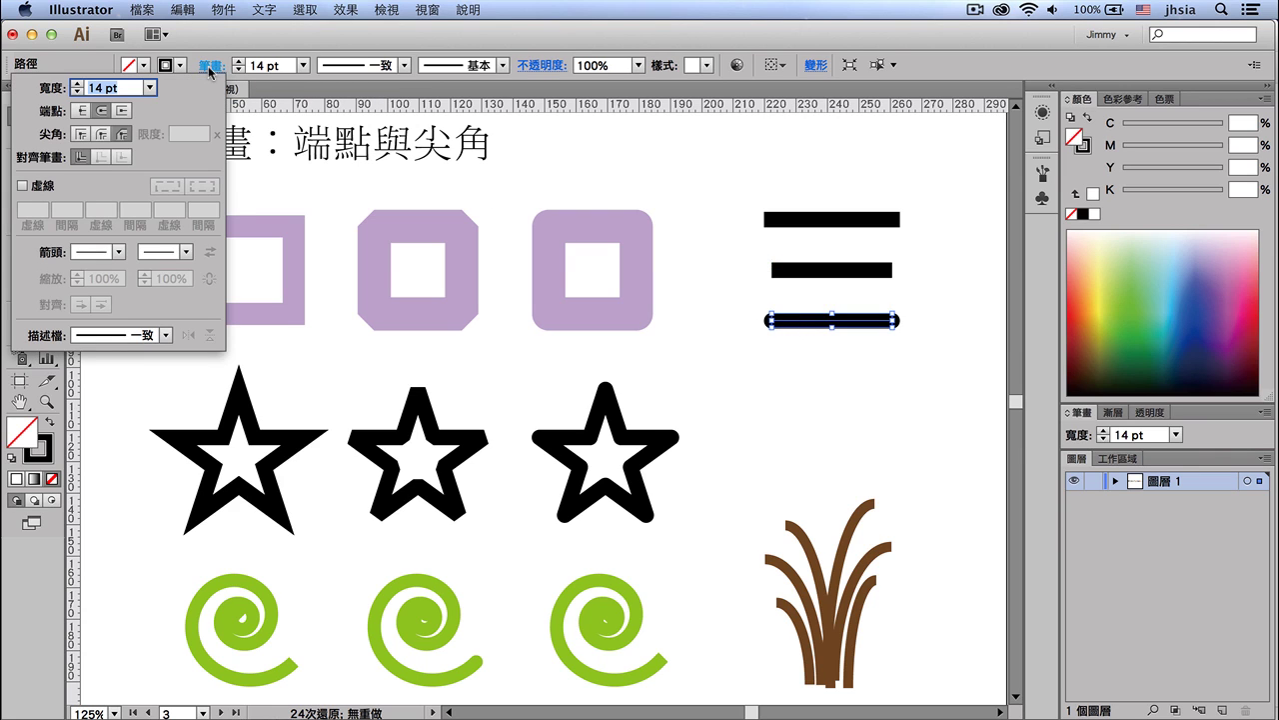
left_click(85, 111)
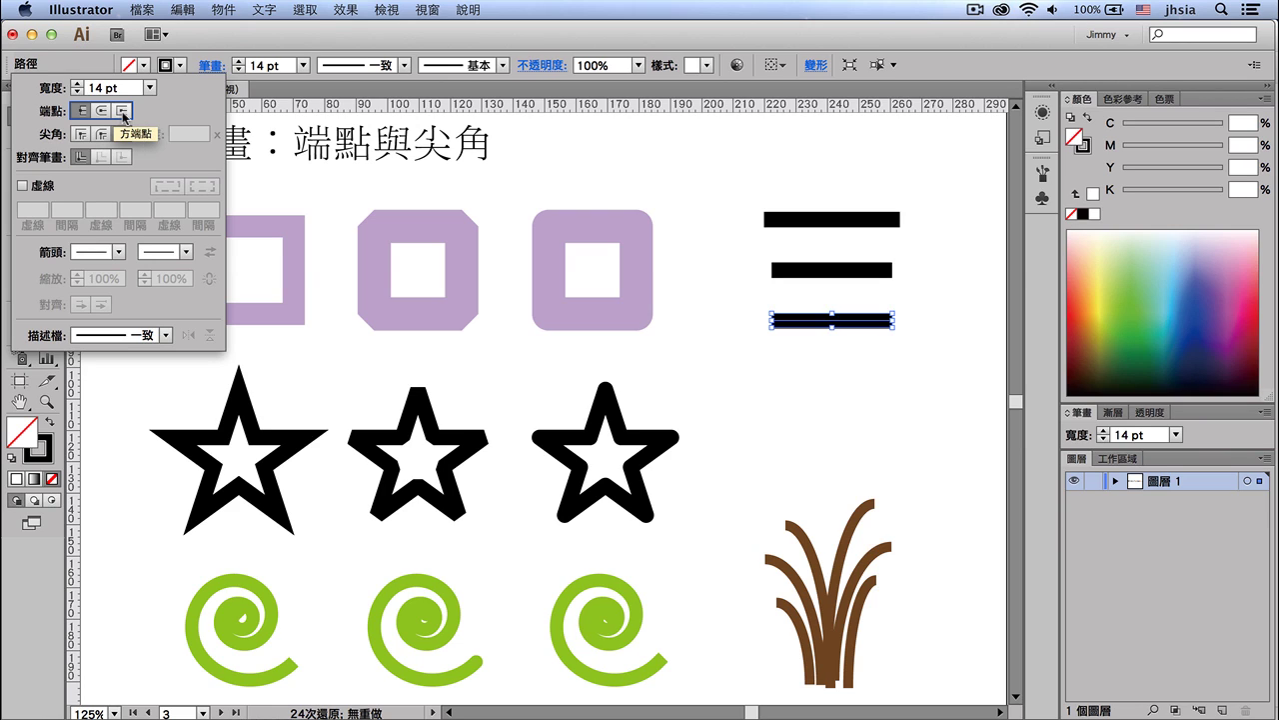
left_click(123, 111)
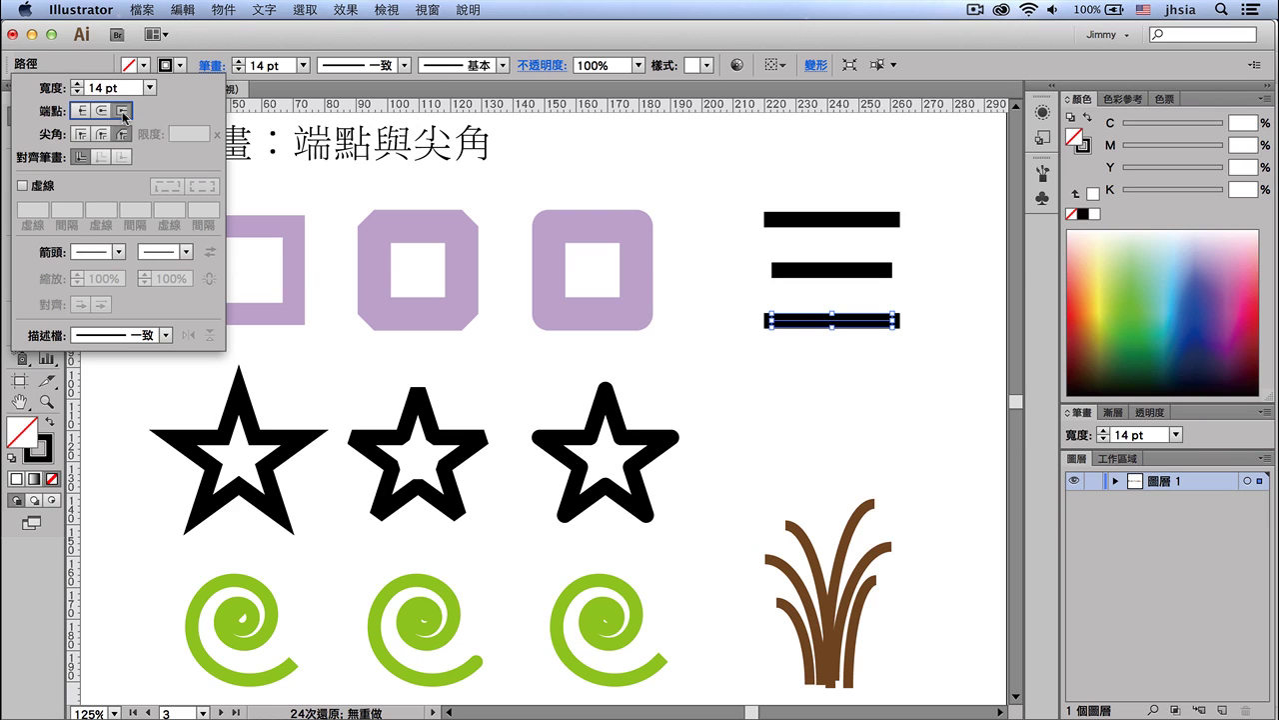
left_click(102, 111)
left_click(566, 167)
left_click(763, 399)
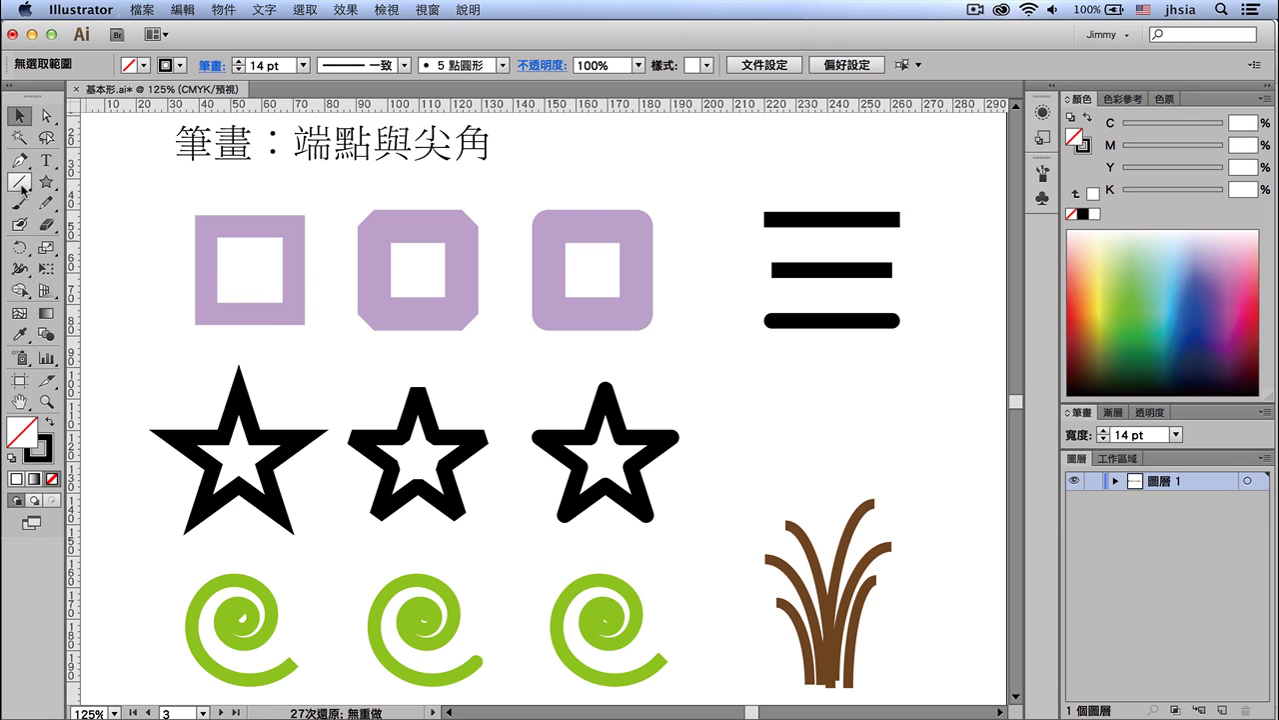
Draw several curved grass-blade strokes with the Arc tool and marquee-select them all.
left_click(21, 186)
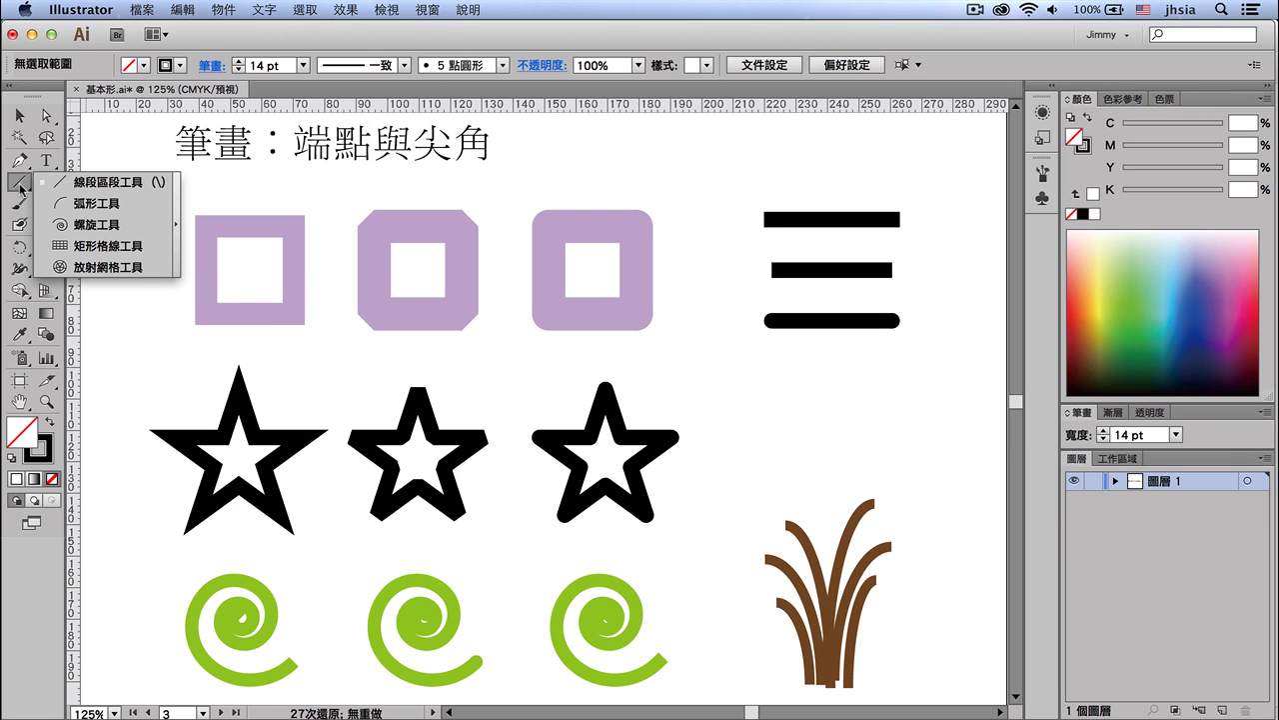
left_click(112, 203)
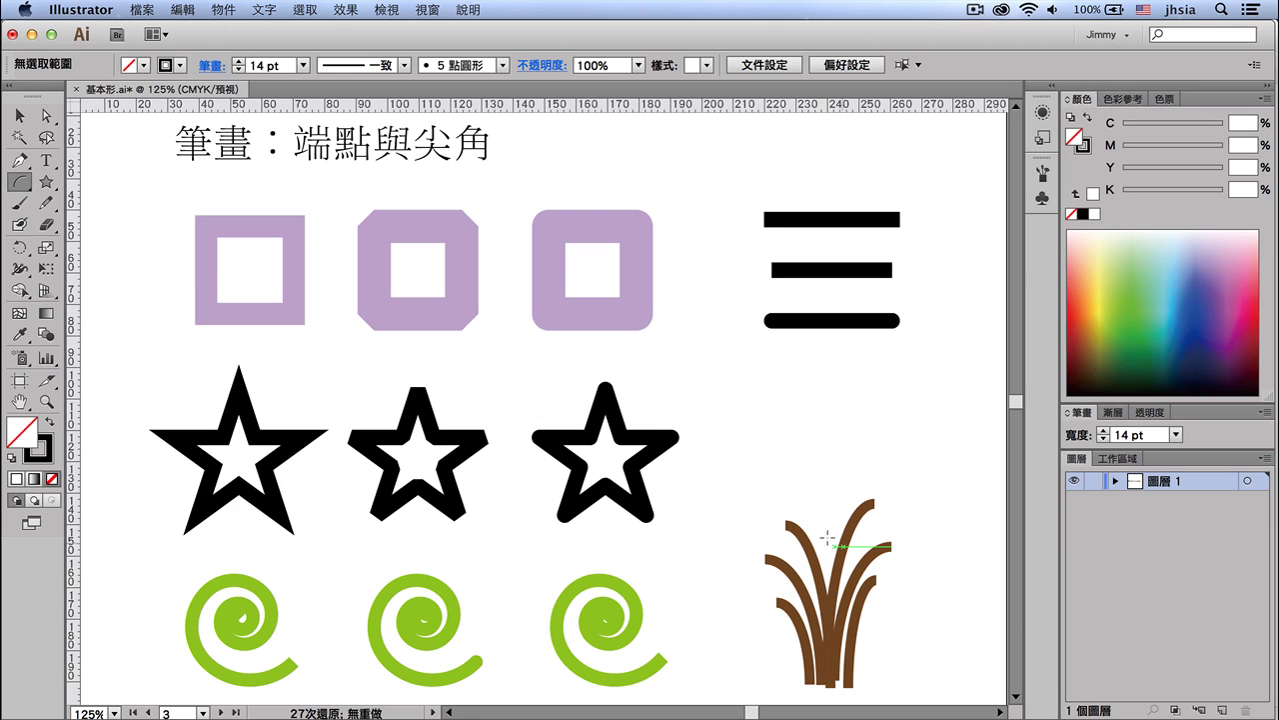
left_click_drag(803, 471, 766, 372)
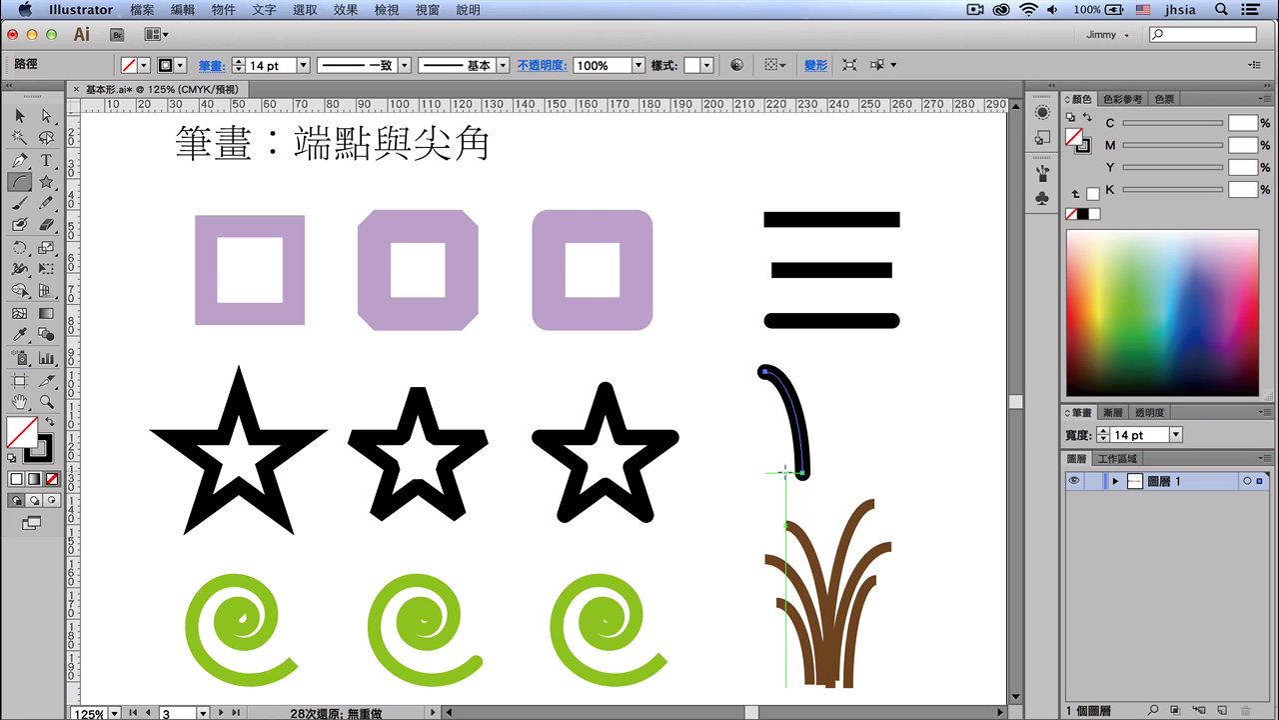
left_click(794, 475)
left_click(756, 404)
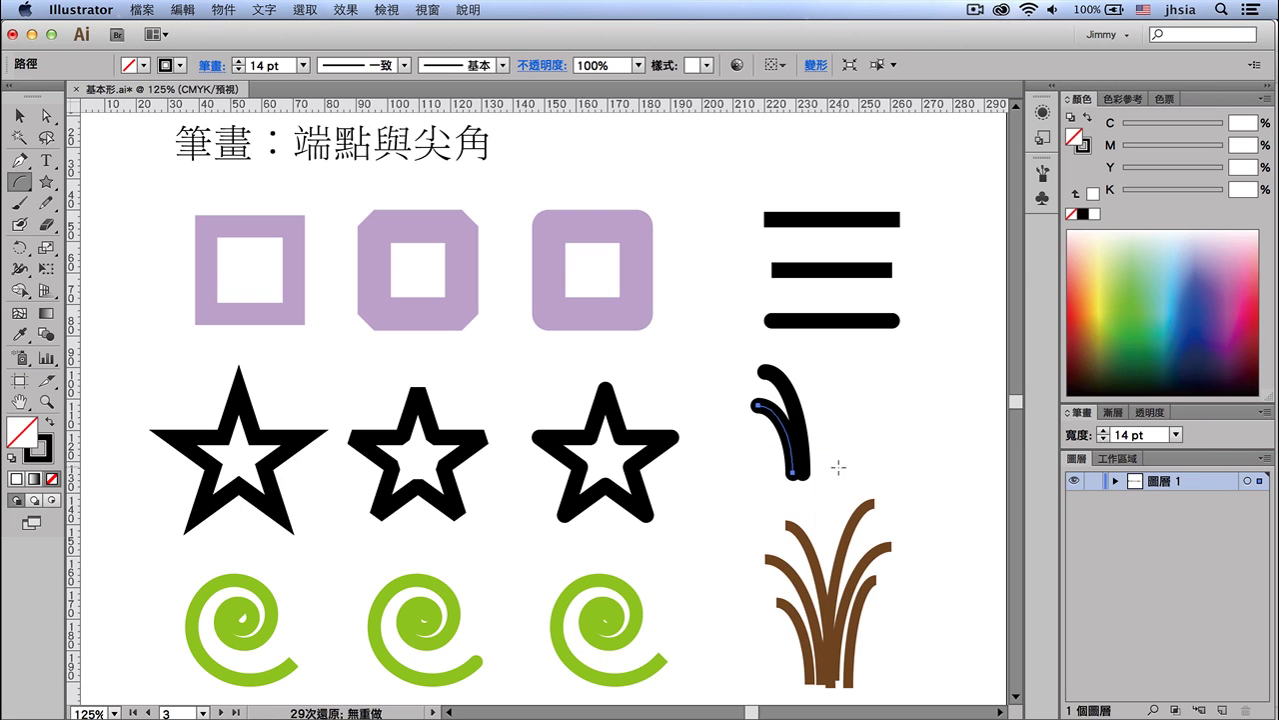
left_click(830, 472)
left_click(851, 331)
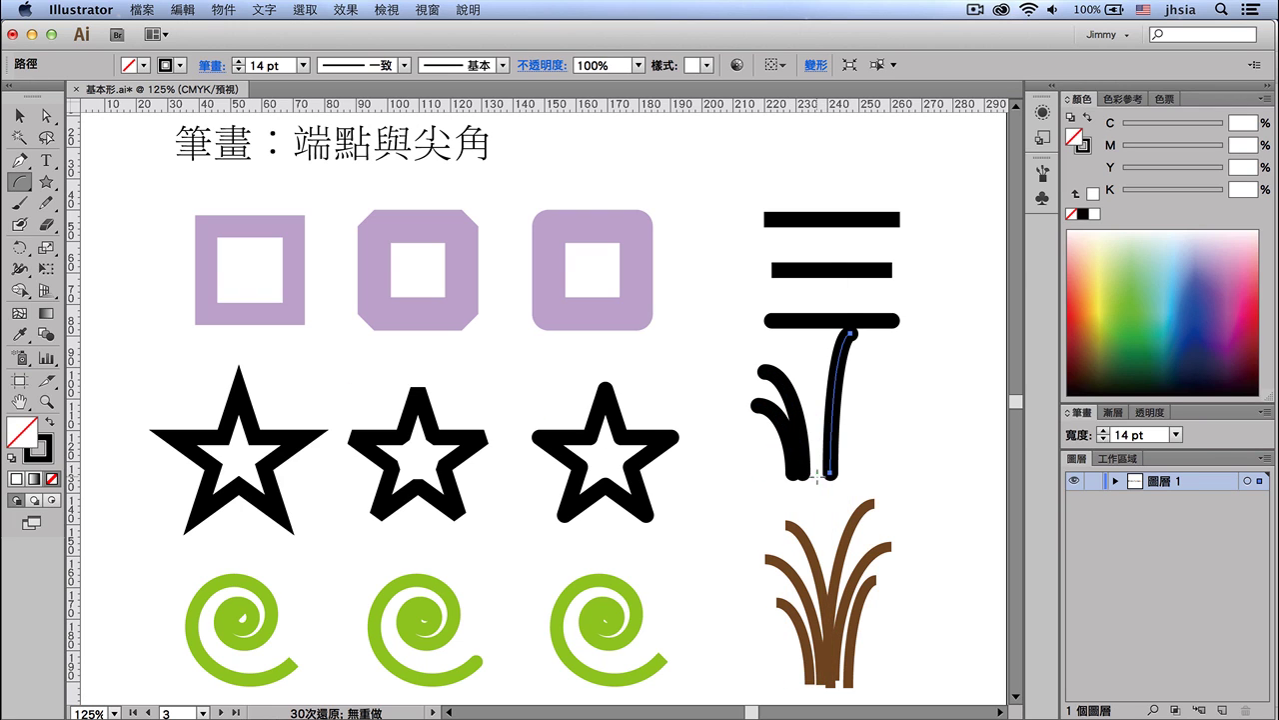
left_click(820, 348)
left_click(848, 476)
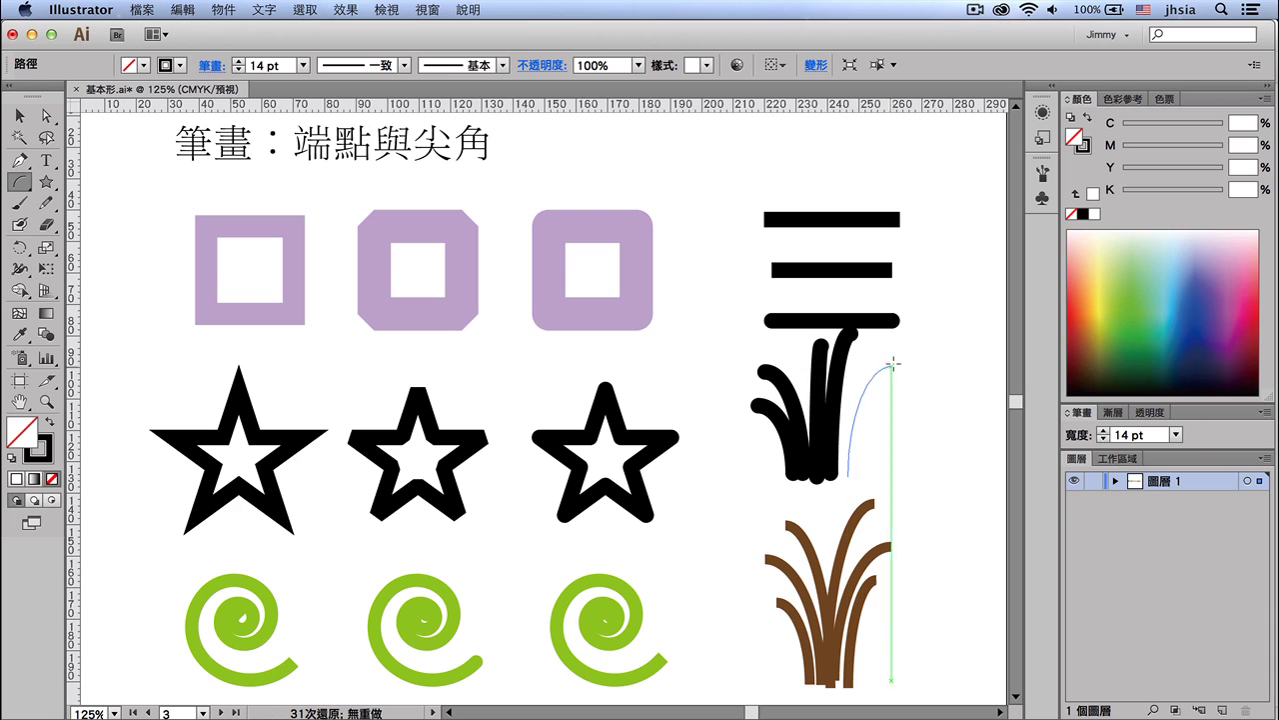
left_click(892, 361)
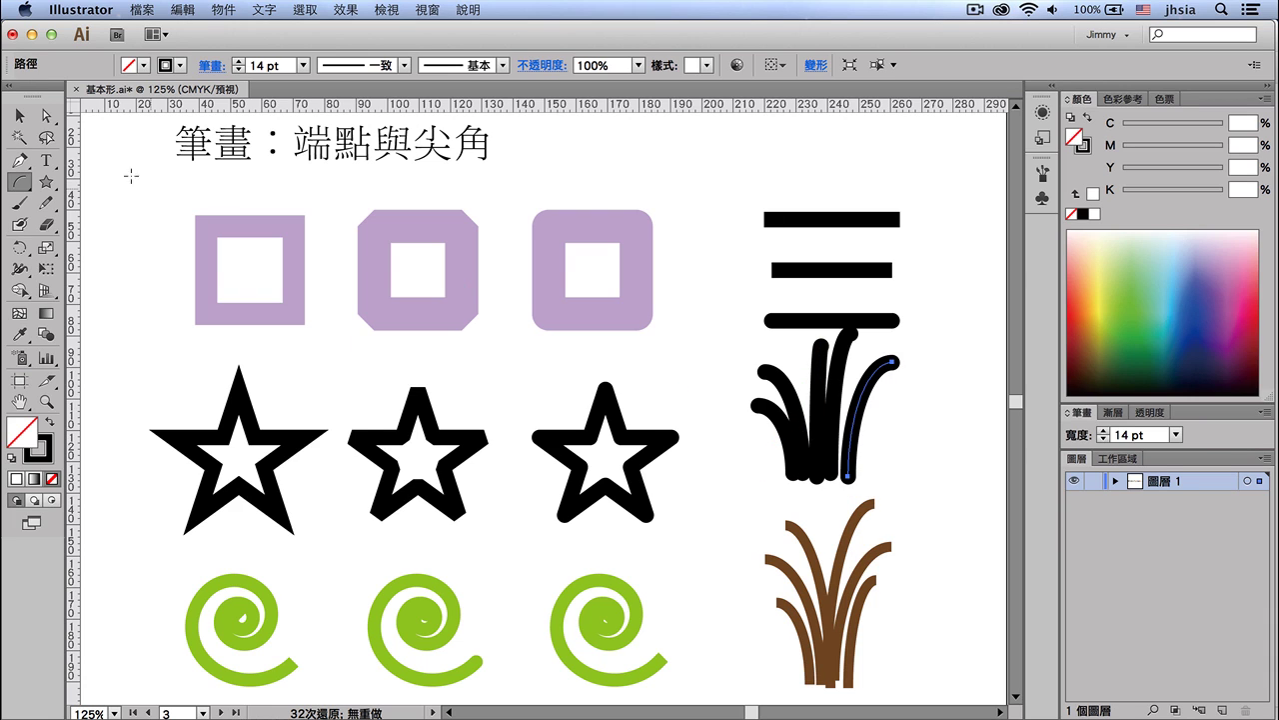
left_click(19, 116)
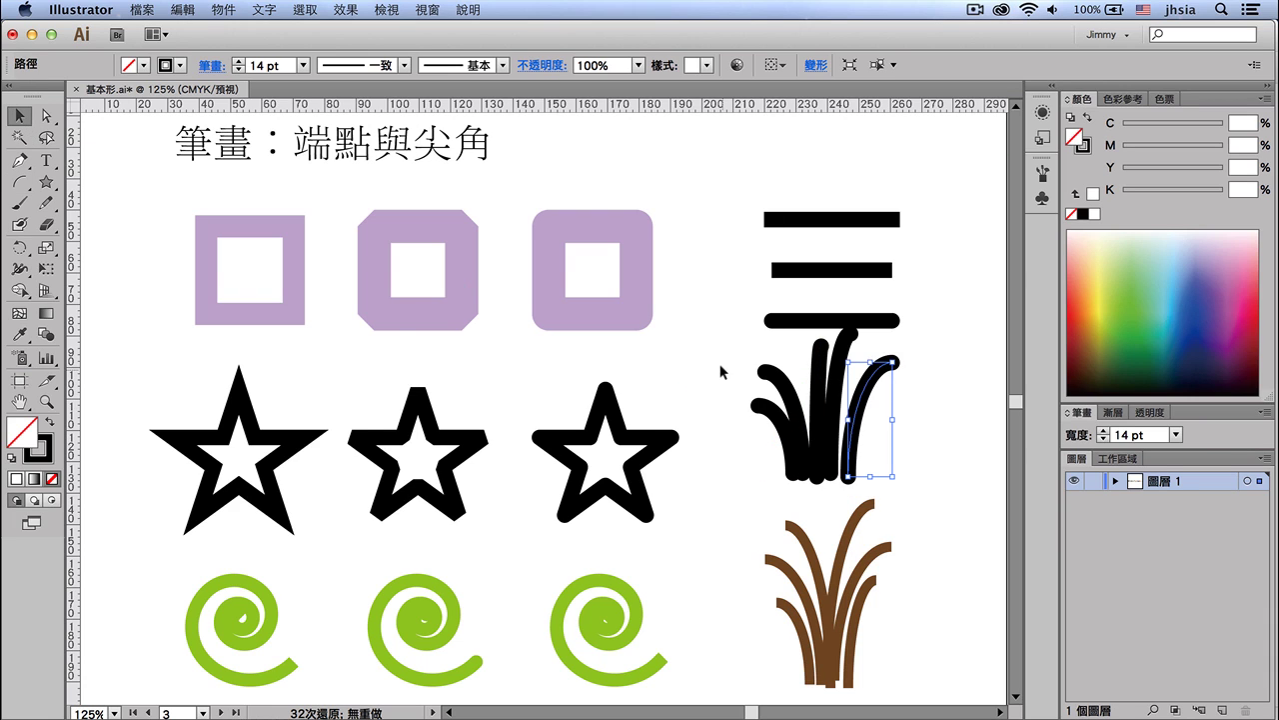
left_click_drag(720, 365, 920, 456)
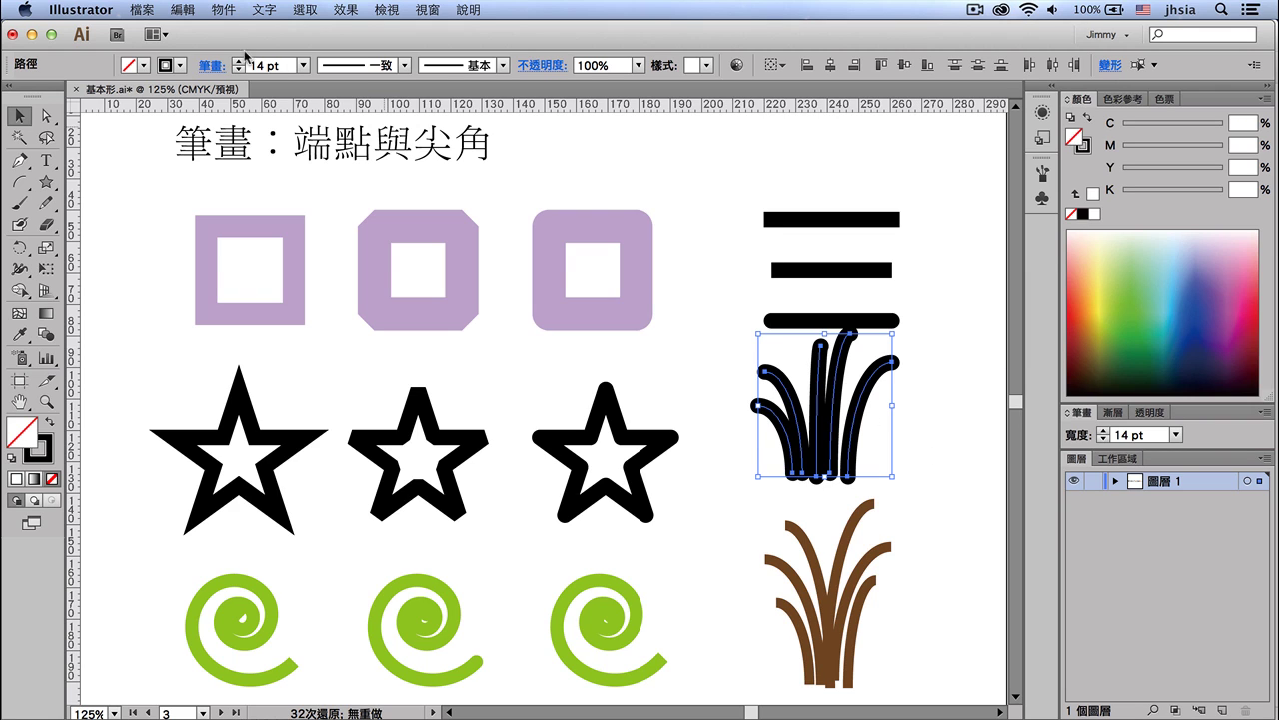
Recolour the grass blades' strokes with a green swatch.
left_click(181, 65)
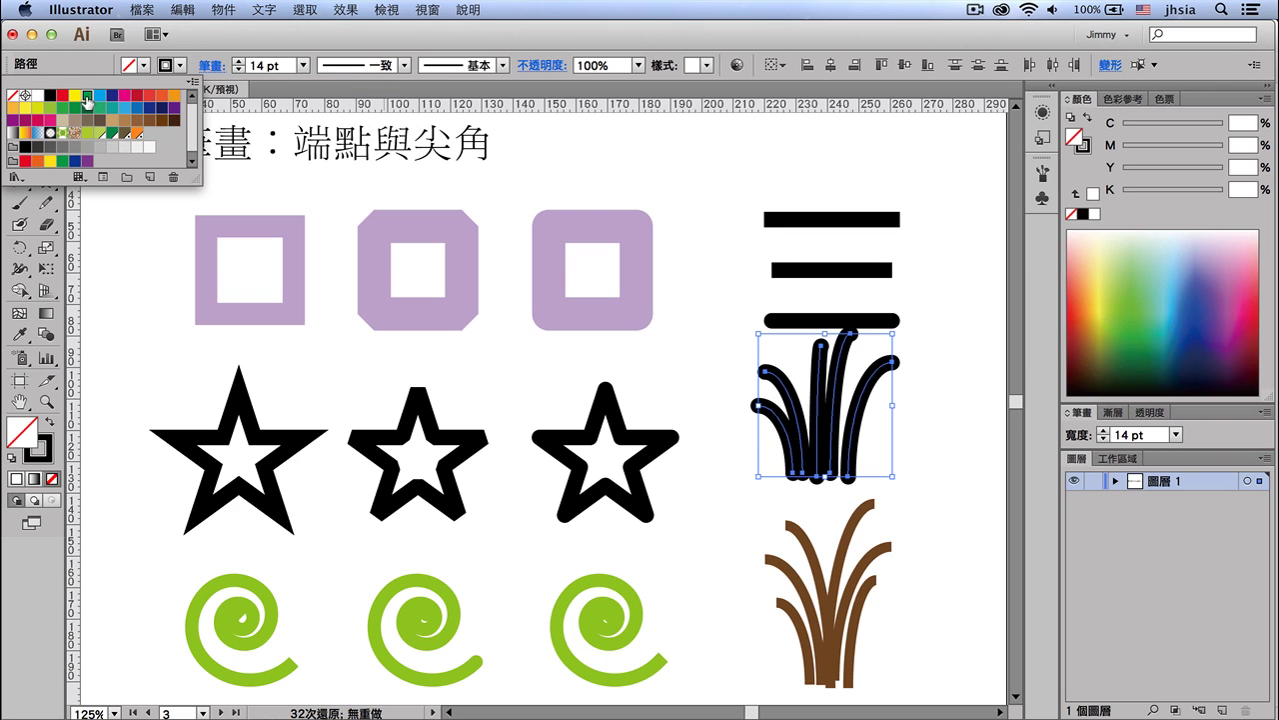
left_click(88, 97)
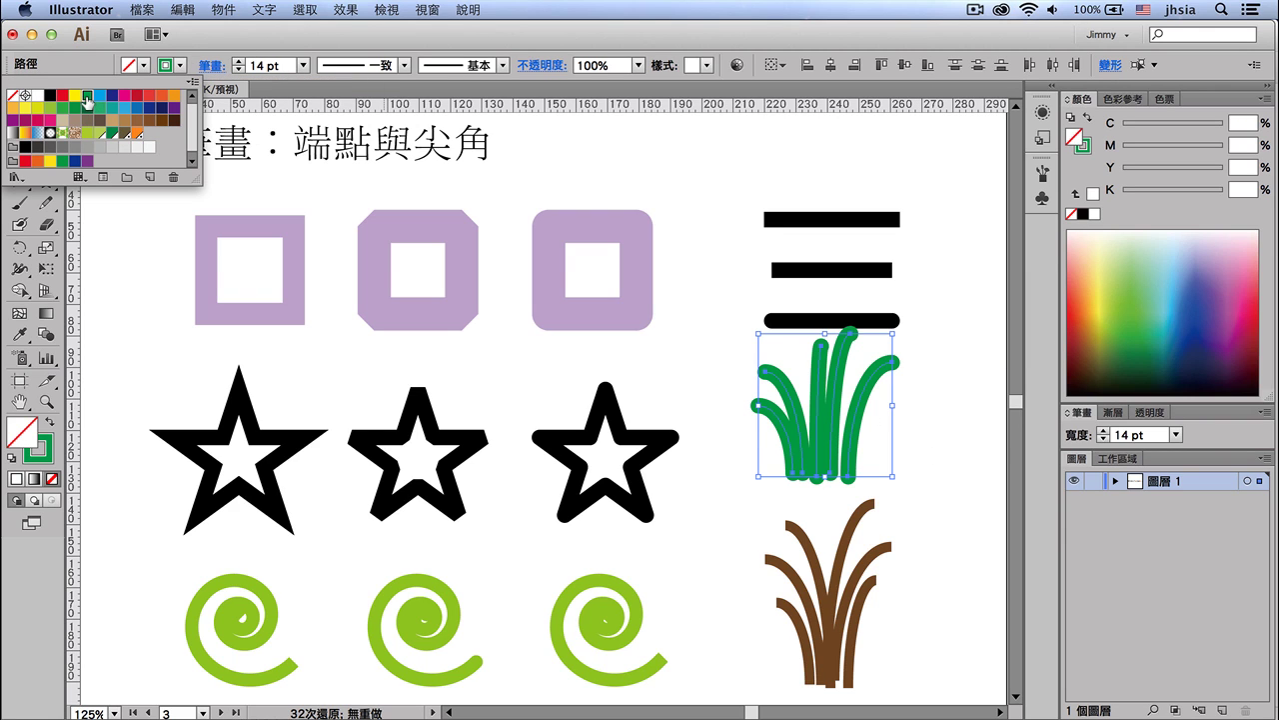
left_click(214, 66)
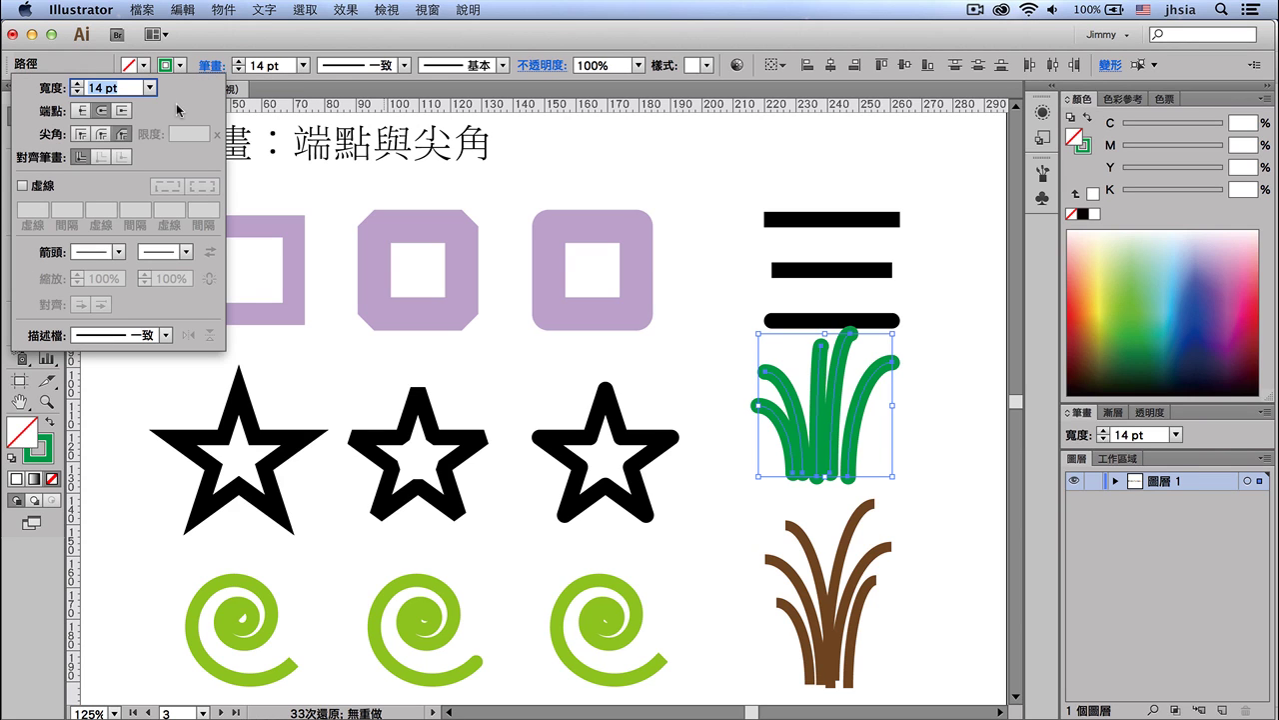
Compare Butt, Projecting and Round caps on the green blades, then delete the clump.
left_click(82, 111)
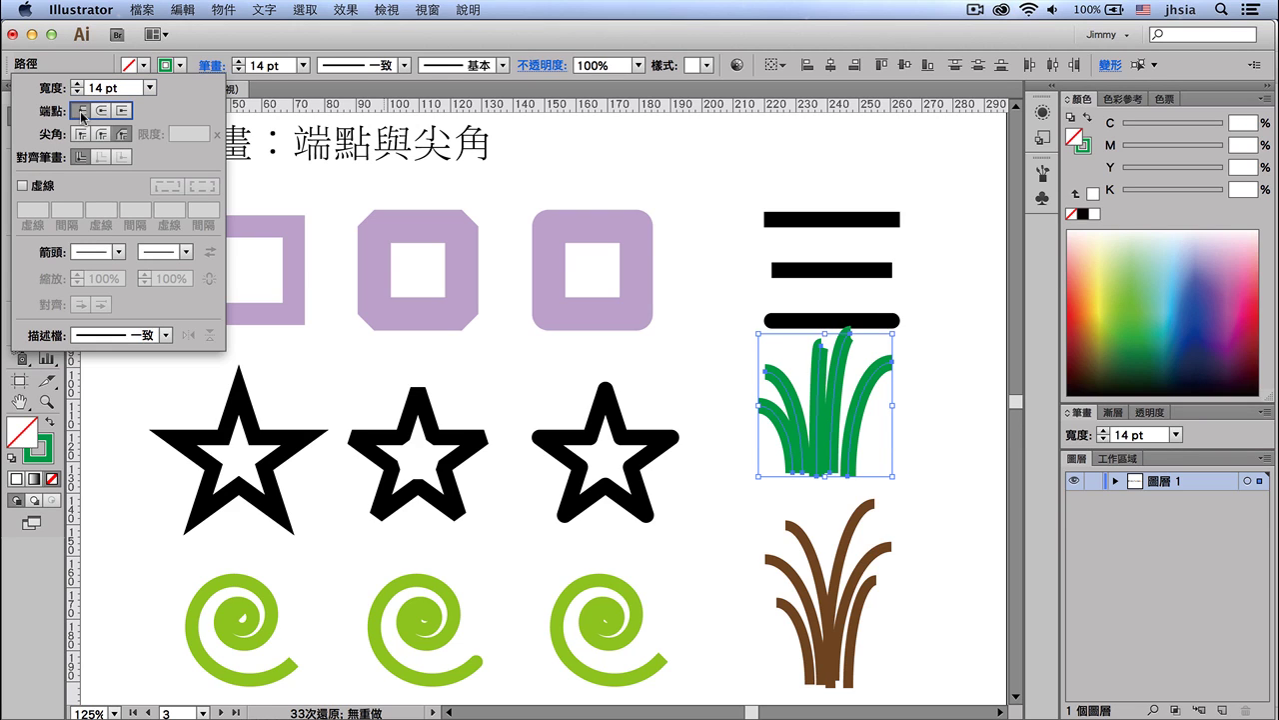
left_click(127, 114)
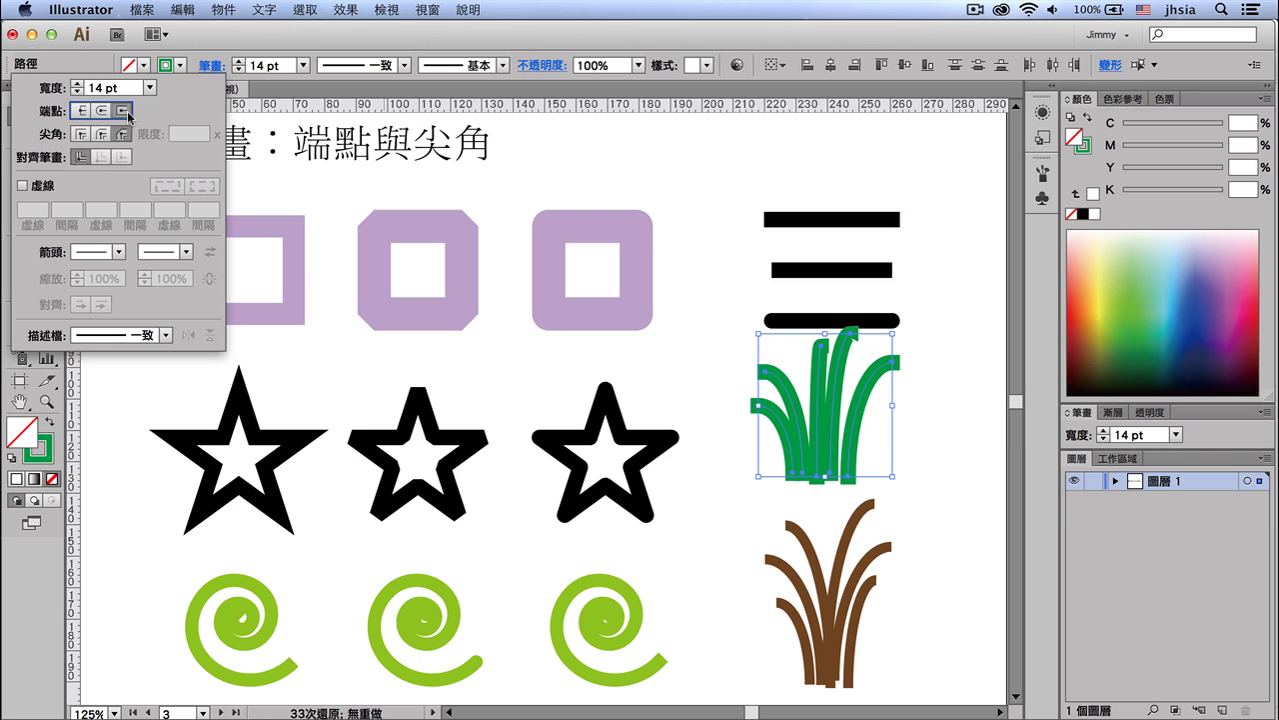
left_click(100, 111)
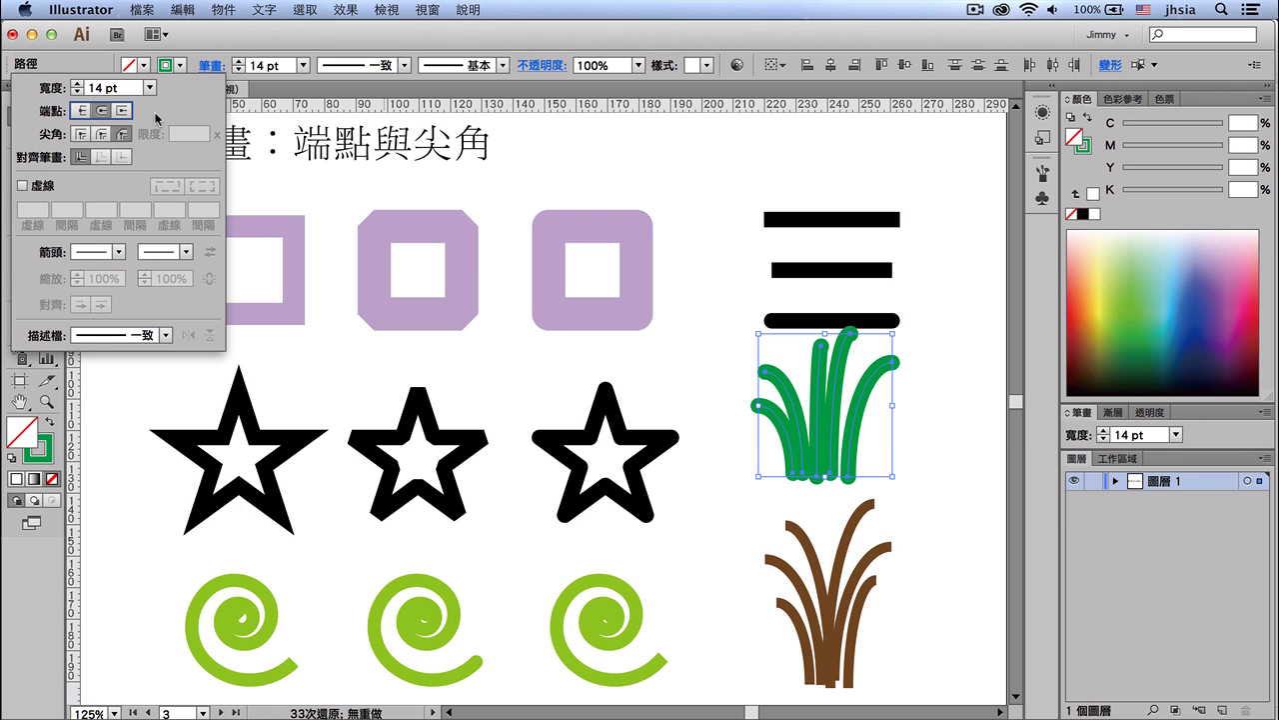
left_click(326, 200)
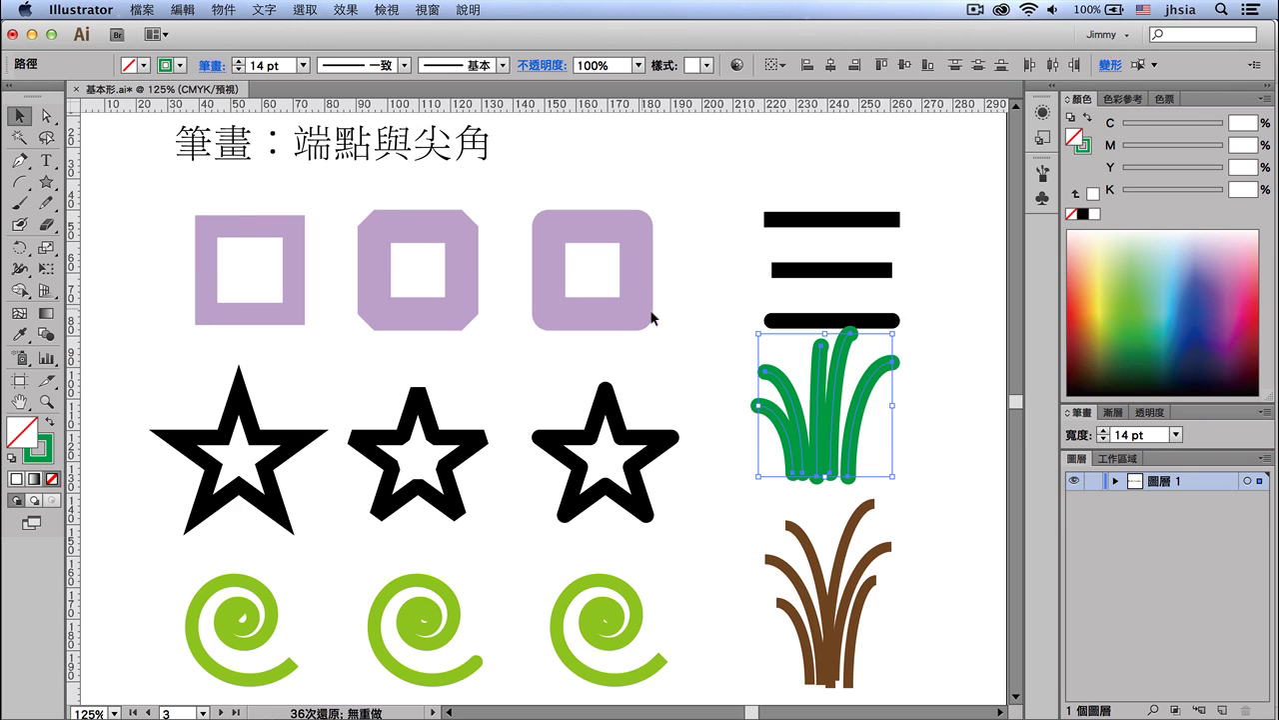
key("Delete")
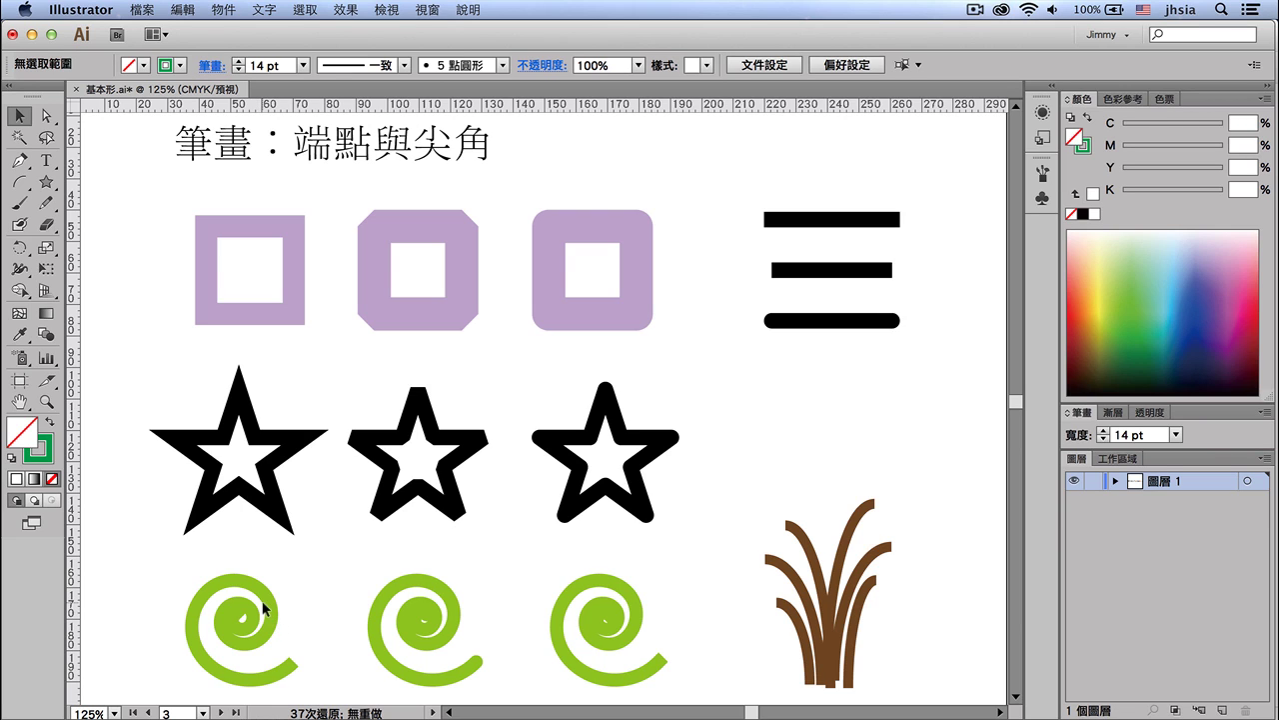
Draw a spiral above the brown grass with the Spiral tool.
left_click(19, 182)
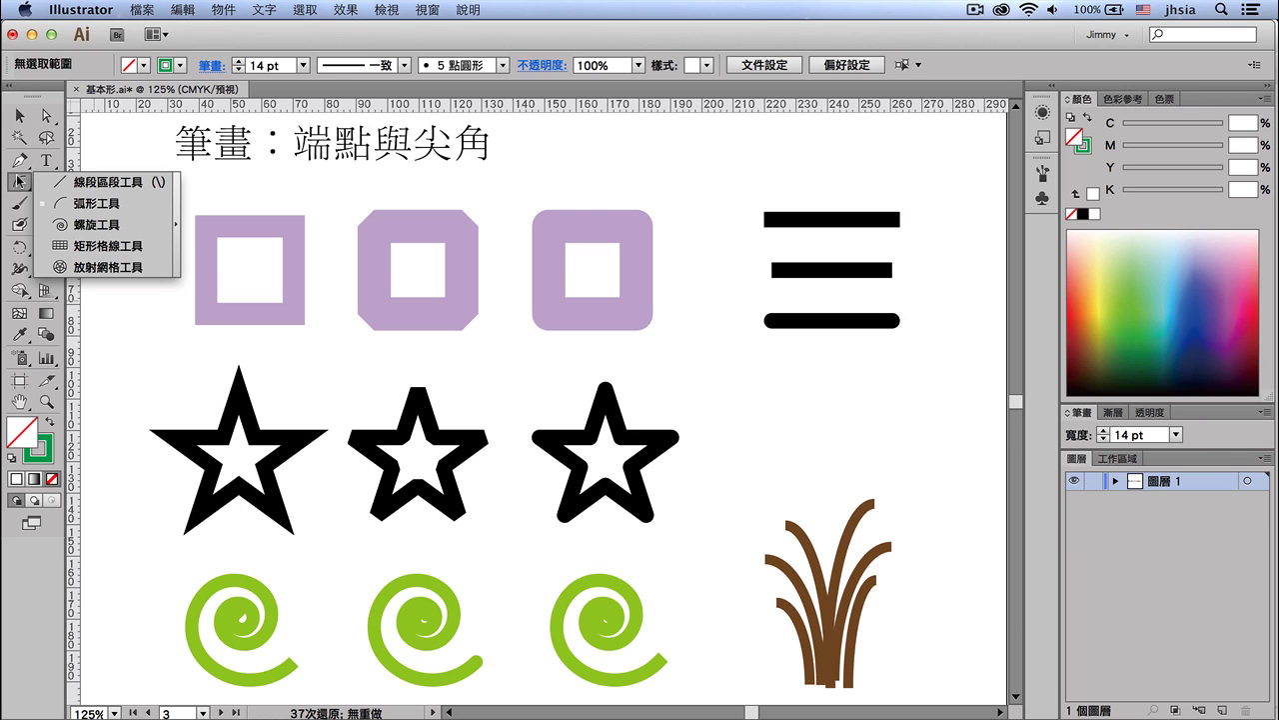
left_click(113, 232)
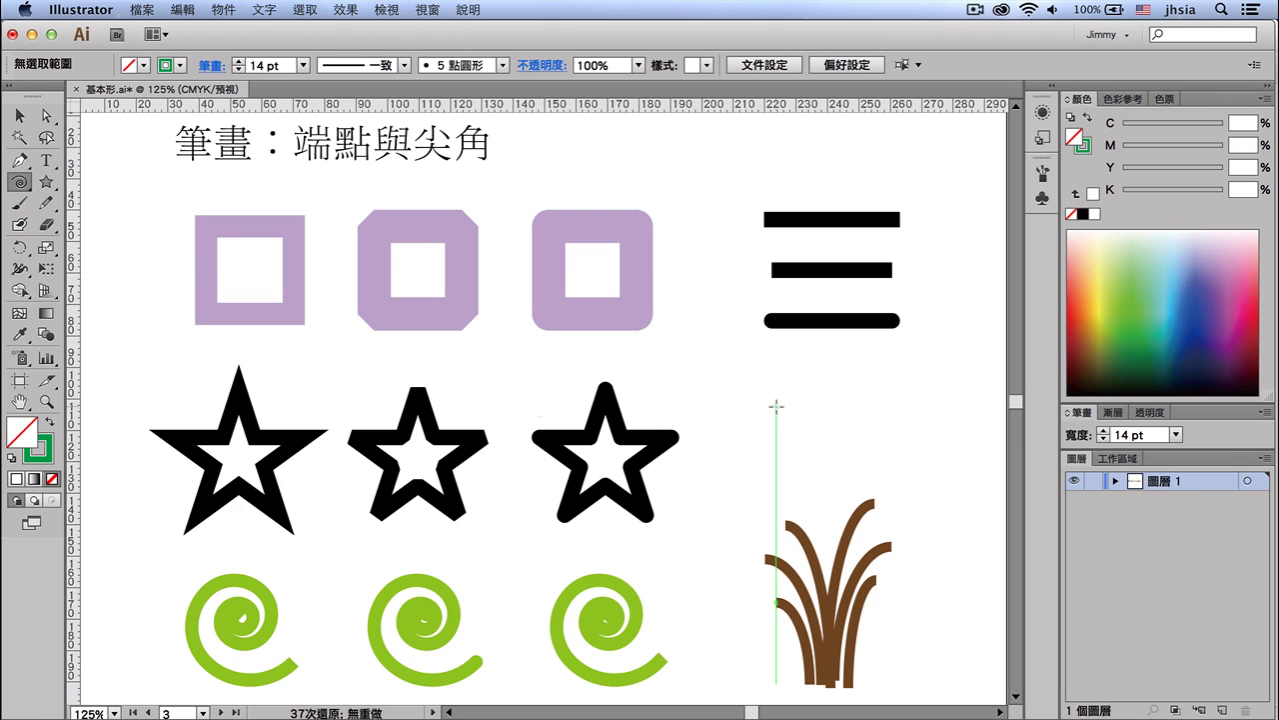
left_click_drag(765, 388, 819, 440)
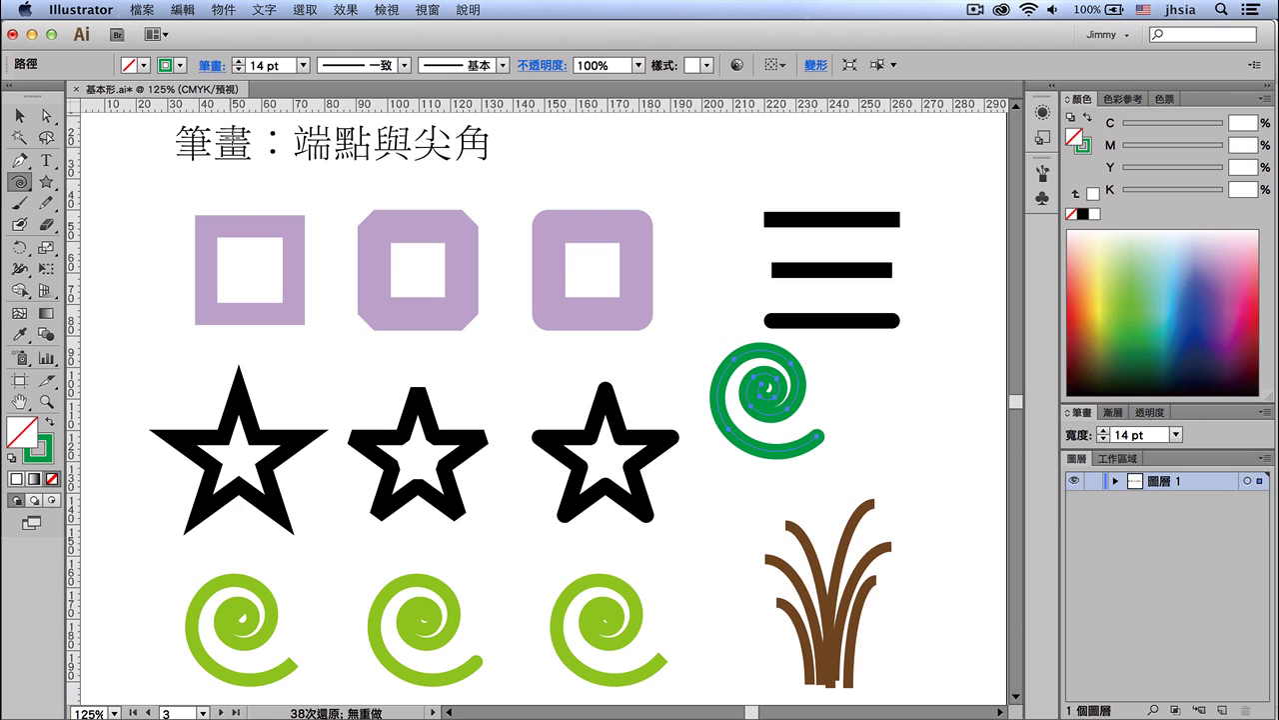
Try Projecting and Butt caps on the spiral, finishing with Round Cap.
left_click(212, 65)
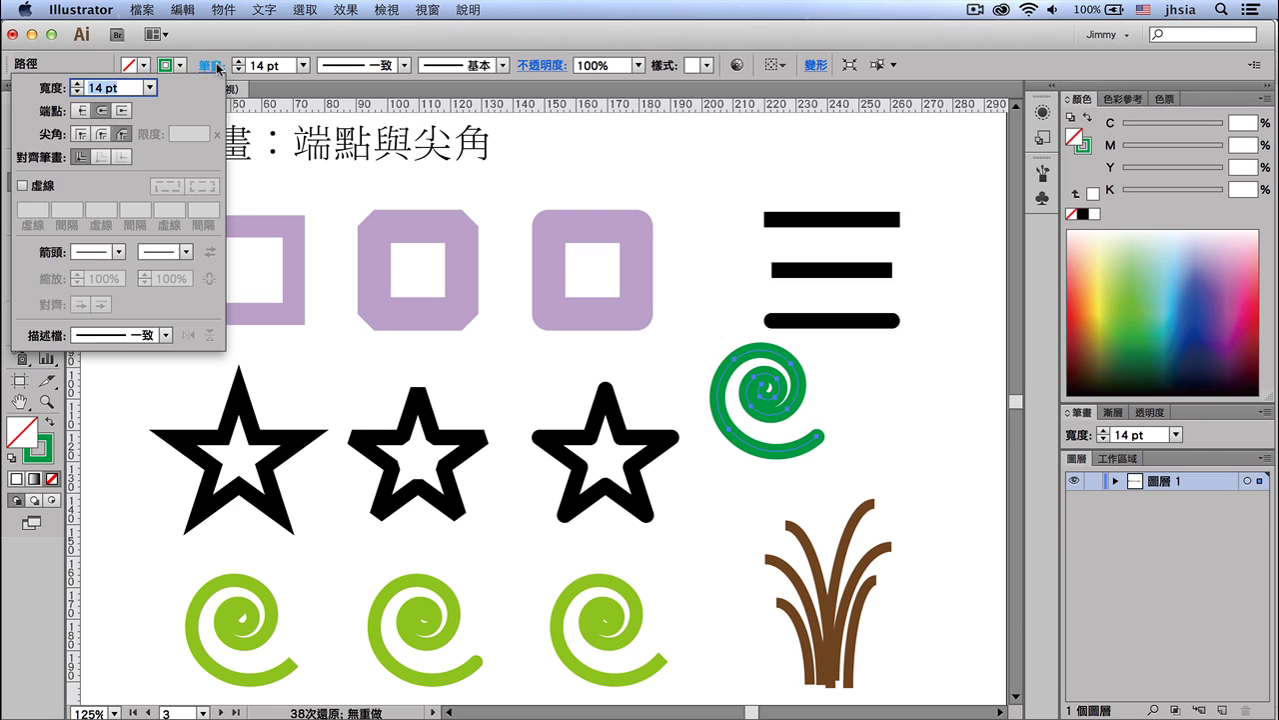
left_click(122, 111)
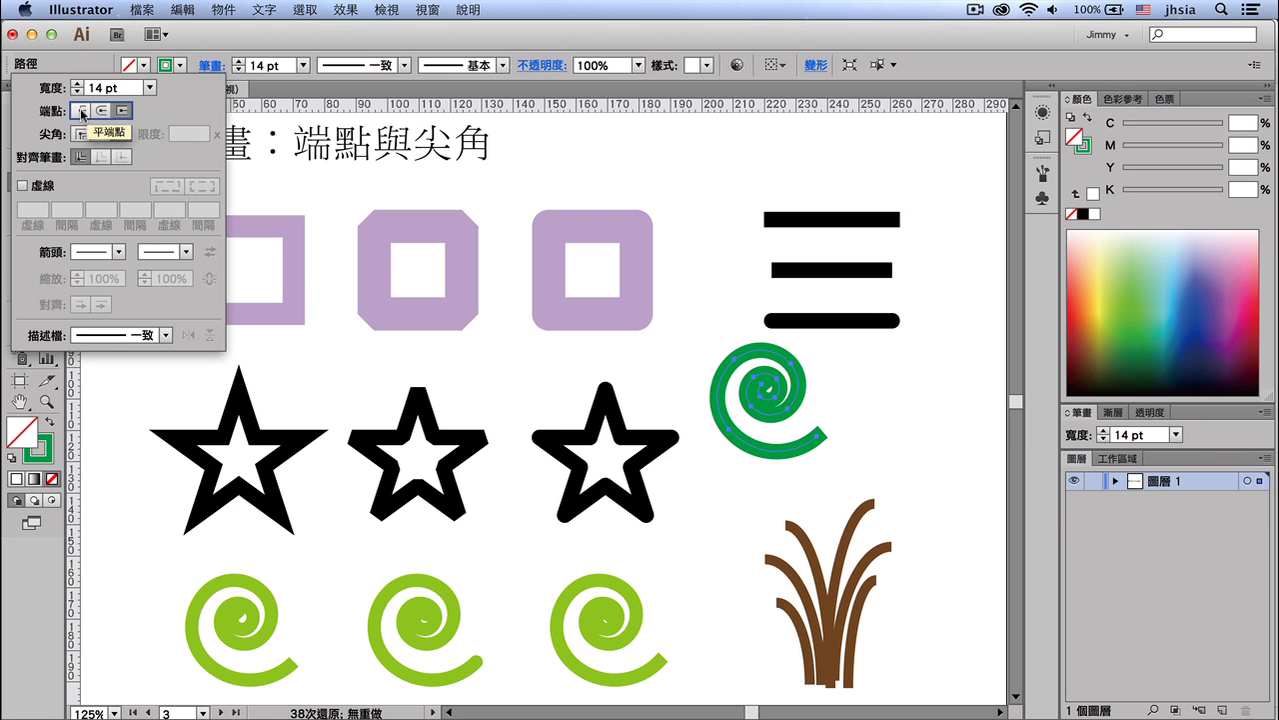
left_click(82, 111)
left_click(102, 111)
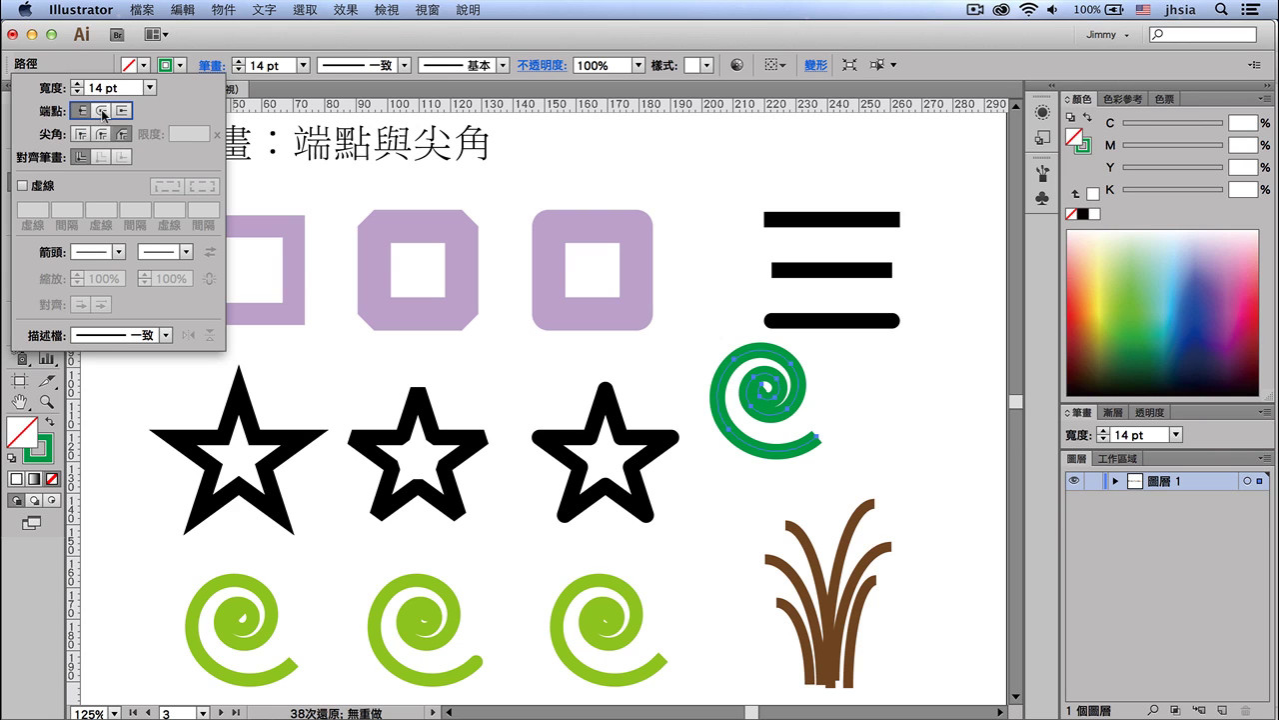